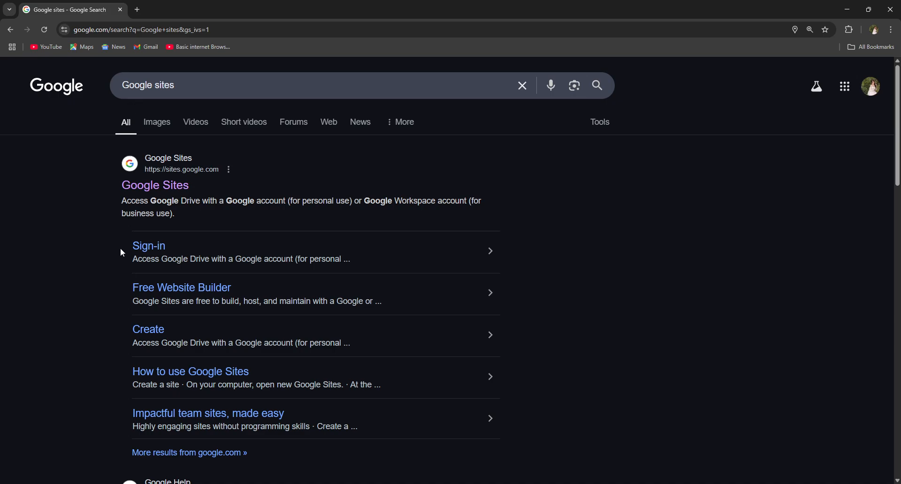
- Open Google Sites from the search results and start a new blank site from the template gallery
{"action": "left_click", "coordinate": [135, 184]}
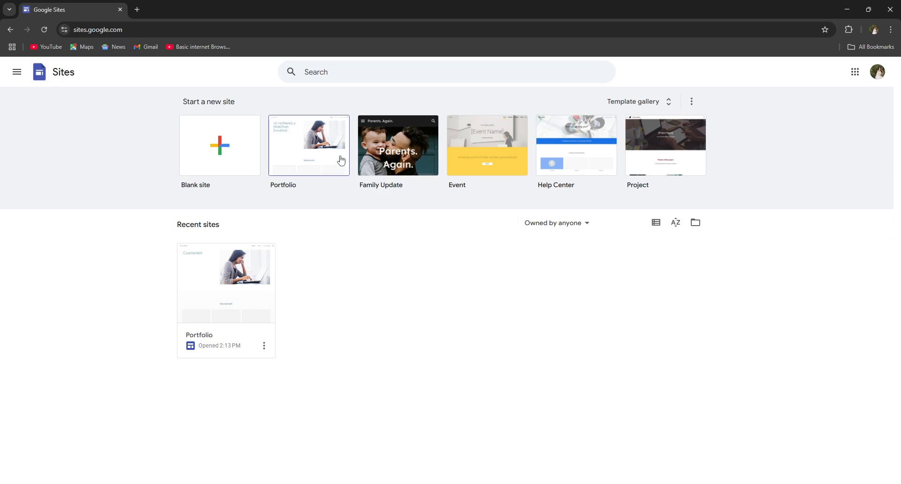
{"action": "left_click", "coordinate": [627, 101]}
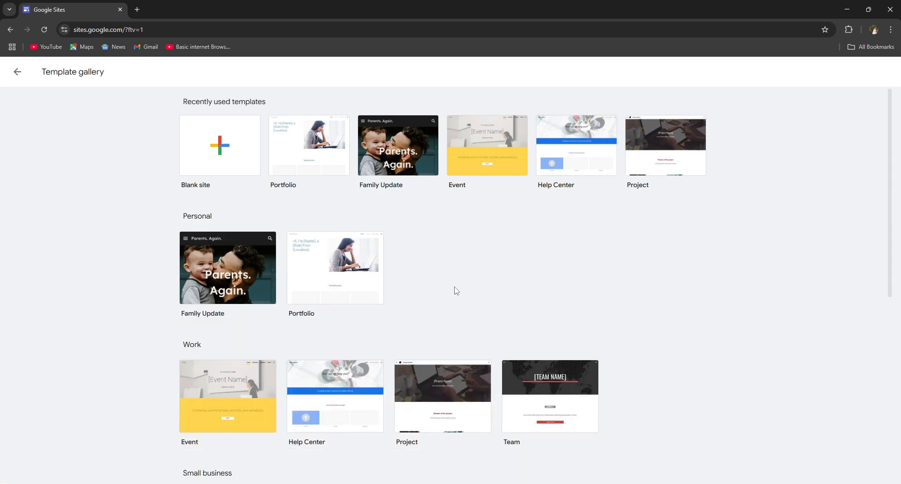
{"action": "scroll", "coordinate": [245, 253], "scroll_direction": "down", "scroll_amount": 7}
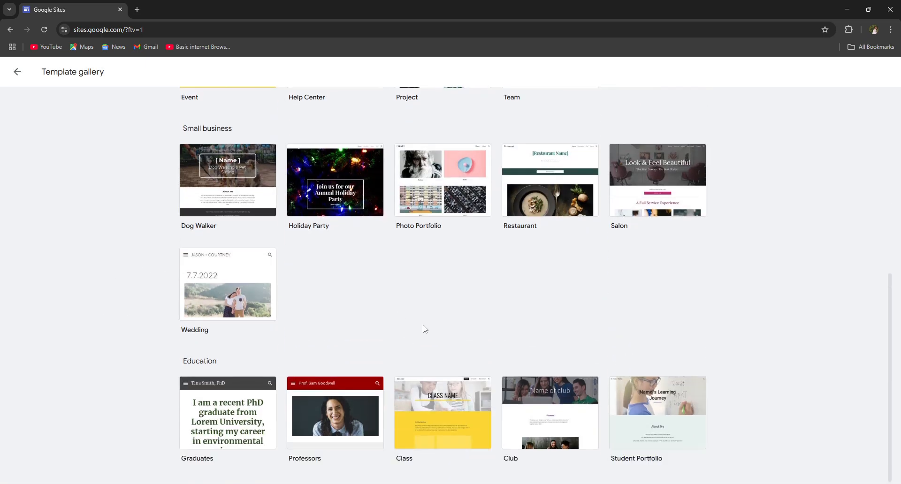
{"action": "scroll", "coordinate": [423, 328], "scroll_direction": "up", "scroll_amount": 7}
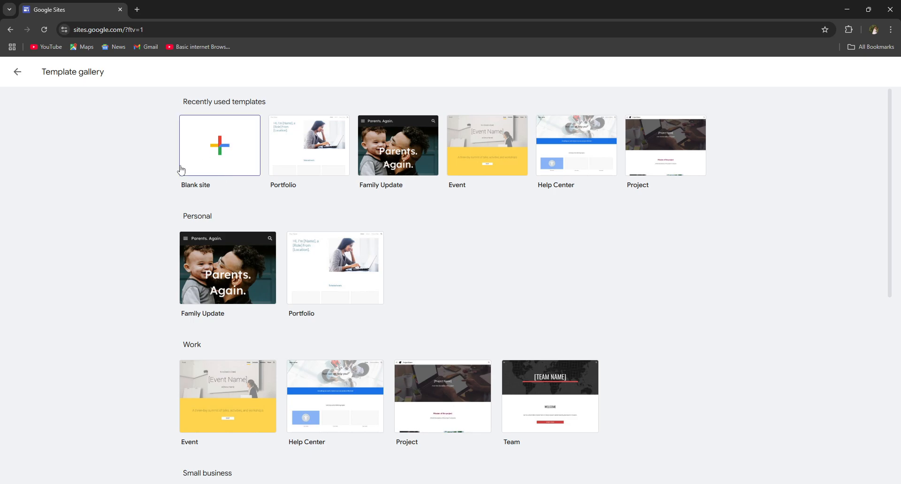
{"action": "left_click", "coordinate": [235, 135]}
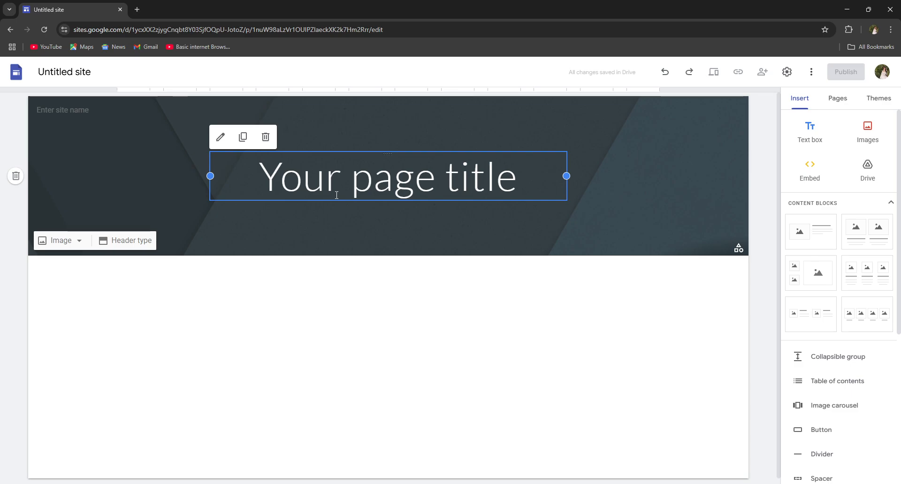
- Rename the untitled site document as Venomous
{"action": "left_click", "coordinate": [75, 71]}
{"action": "left_click", "coordinate": [75, 69]}
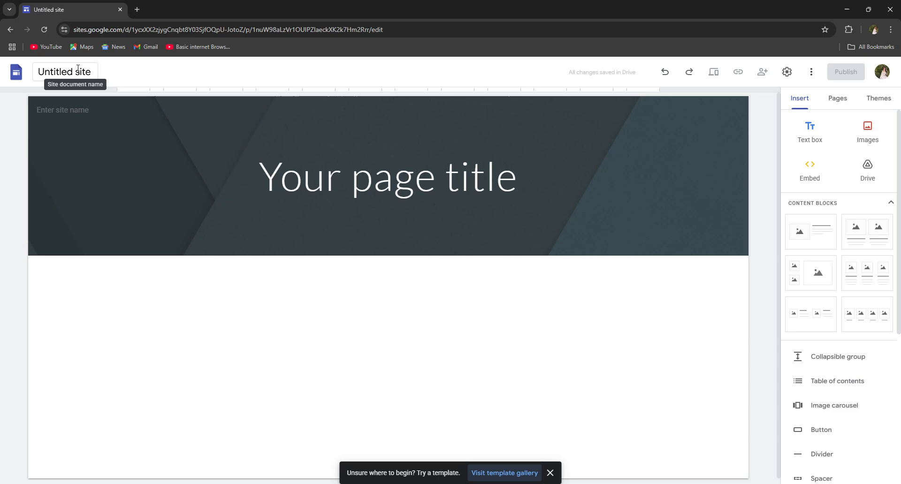
{"action": "left_click", "coordinate": [78, 69]}
{"action": "triple_click", "coordinate": [77, 68]}
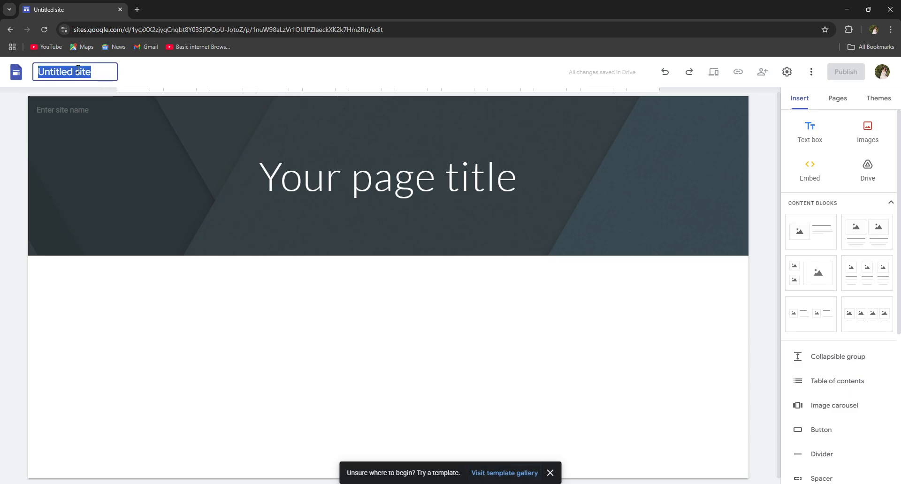
{"action": "type", "text": "V"}
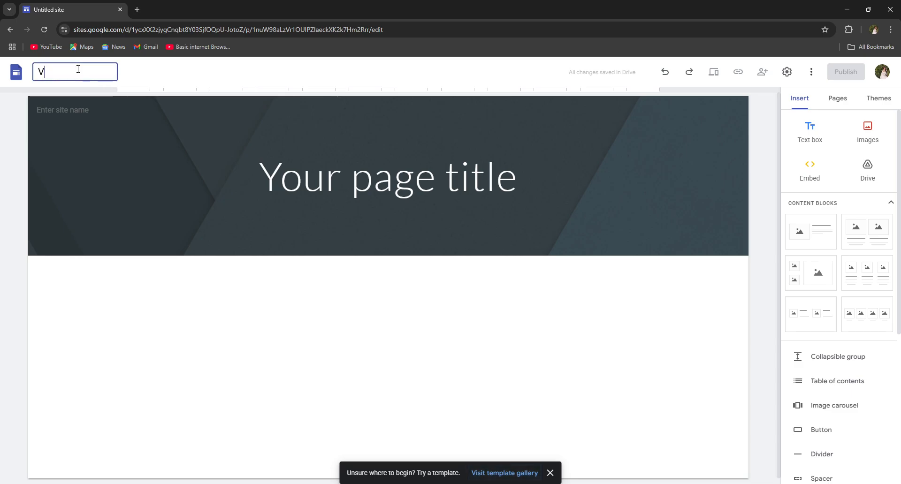
{"action": "type", "text": "enomoua"}
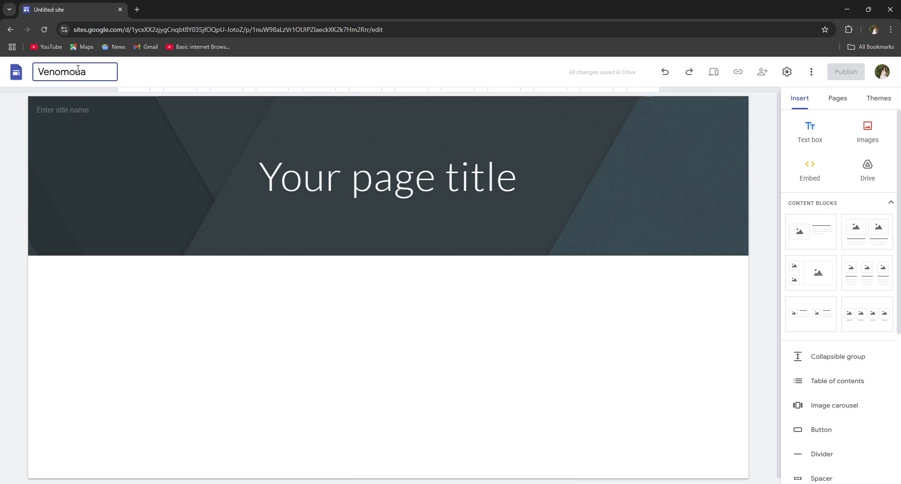
{"action": "key", "text": "BackSpace"}
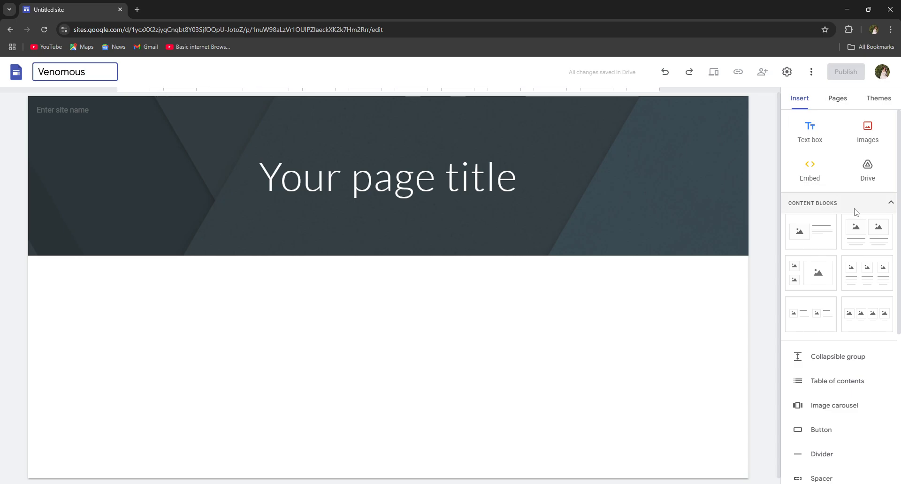
- Upload the Beige Mockup Free Download Email Newsletter image from Downloads to the page and delete it again
{"action": "left_click", "coordinate": [866, 135]}
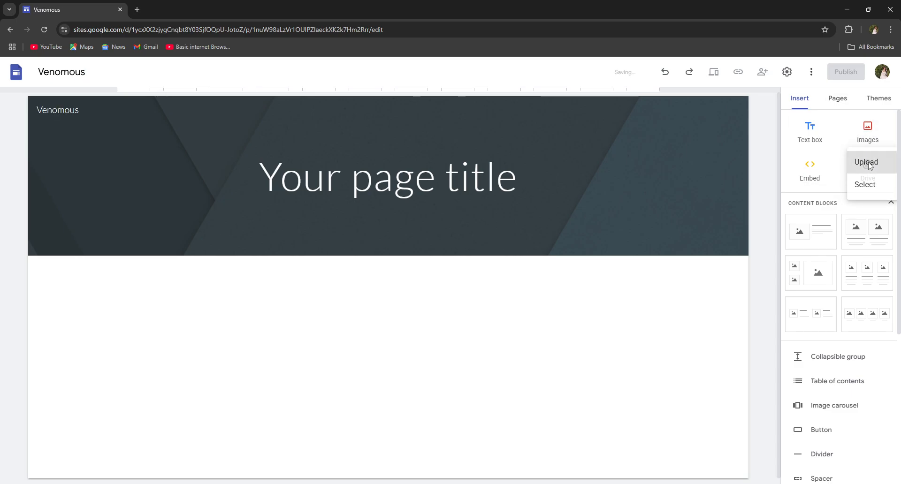
{"action": "left_click", "coordinate": [866, 161]}
{"action": "left_click", "coordinate": [225, 179]}
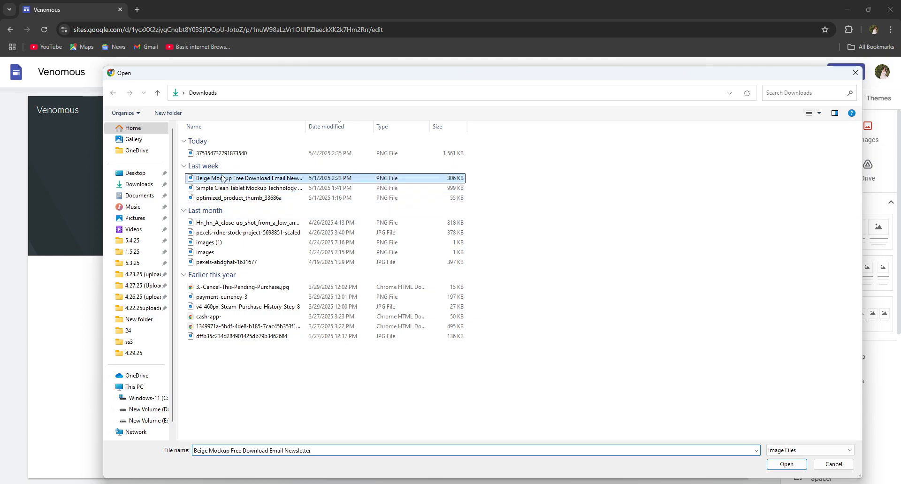
{"action": "left_click", "coordinate": [786, 463]}
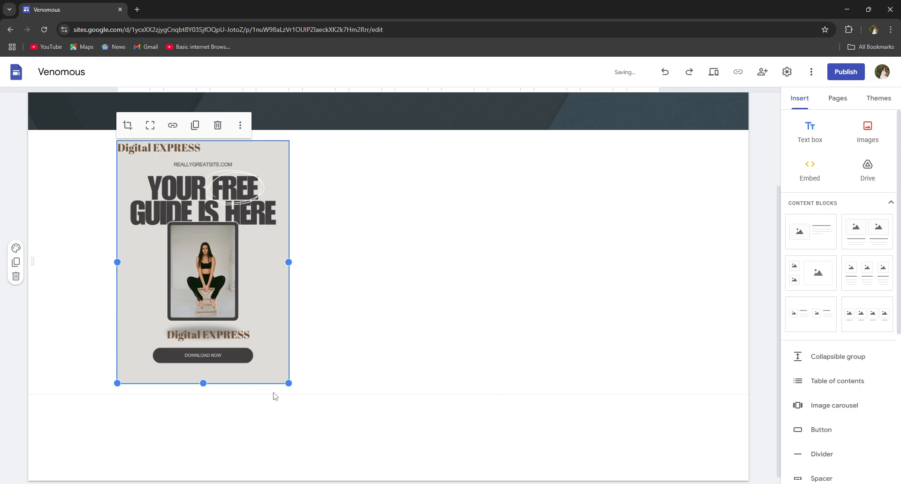
{"action": "left_click_drag", "start_coordinate": [289, 384], "coordinate": [196, 374]}
{"action": "left_click", "coordinate": [217, 190]}
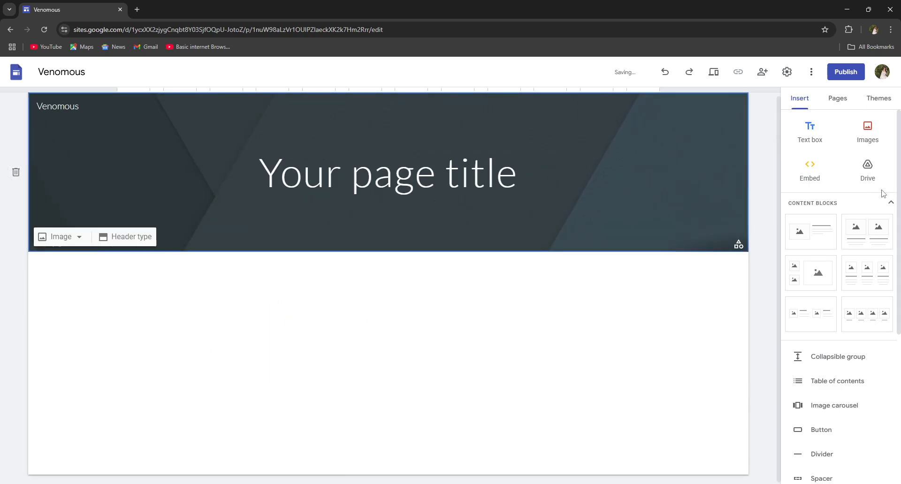
- Upload the clothing-rack image whose file name starts with Hn_hn_A_close-up_shot_from_a_low_angle from Downloads into the page body
{"action": "left_click", "coordinate": [868, 139]}
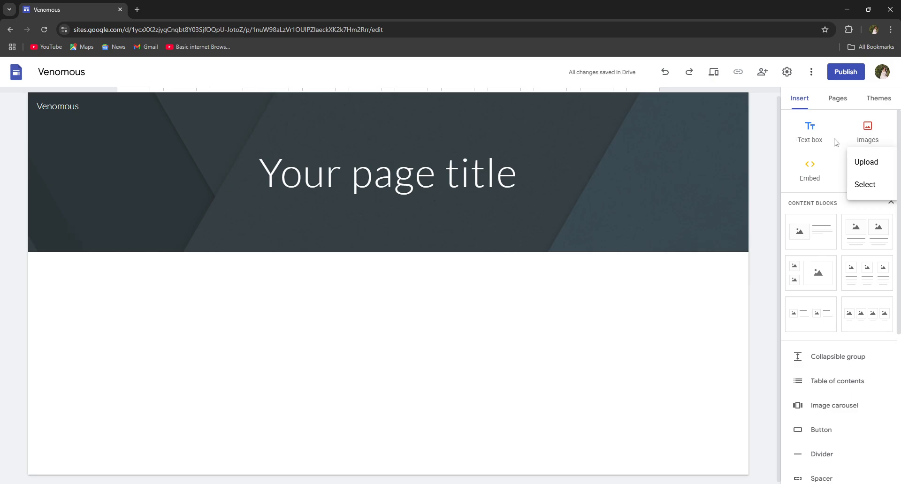
{"action": "left_click", "coordinate": [866, 162]}
{"action": "left_click", "coordinate": [188, 224]}
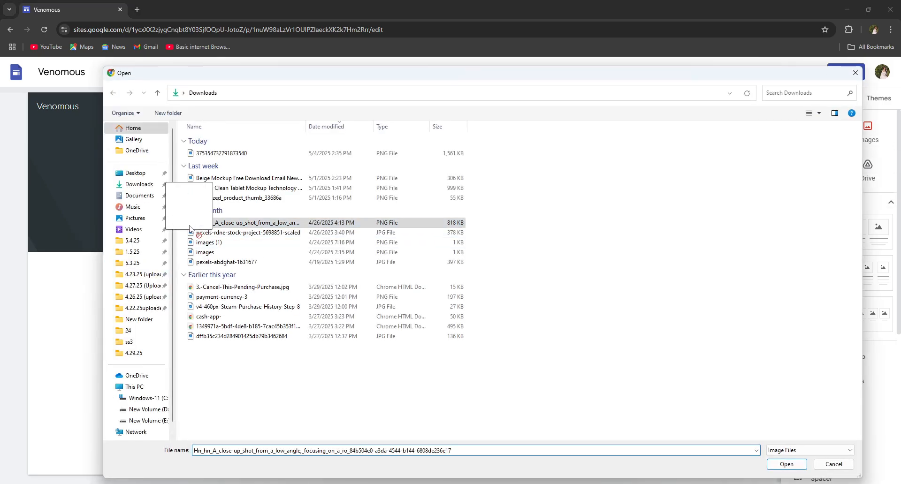
{"action": "double_click", "coordinate": [188, 224]}
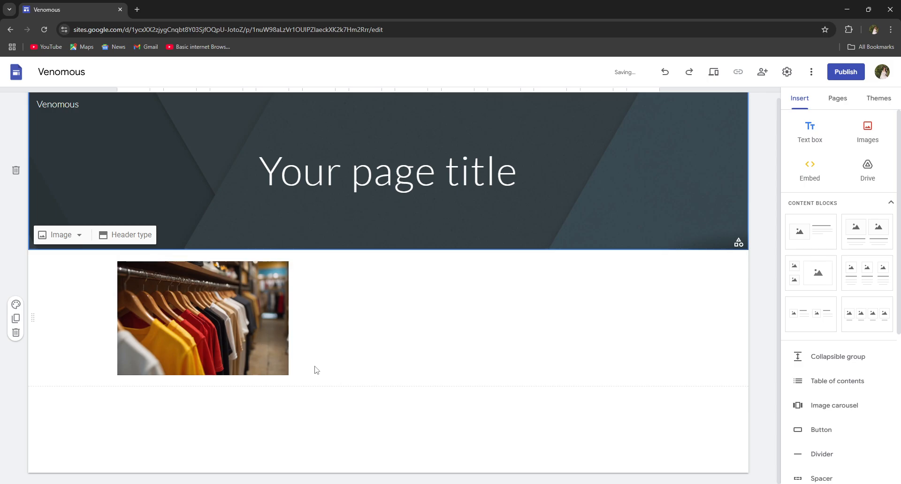
- Duplicate the clothing-rack image and place the copy beside the original in the same row
{"action": "left_click_drag", "start_coordinate": [203, 352], "coordinate": [179, 345]}
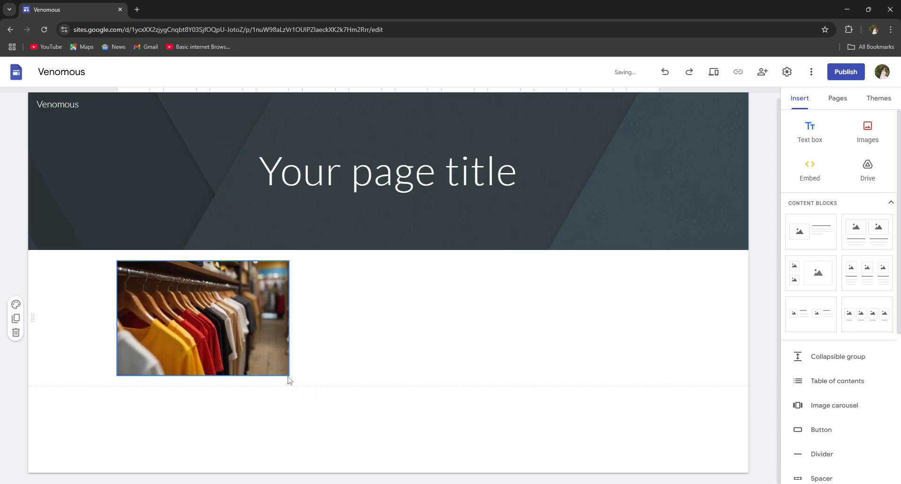
{"action": "right_click", "coordinate": [257, 345]}
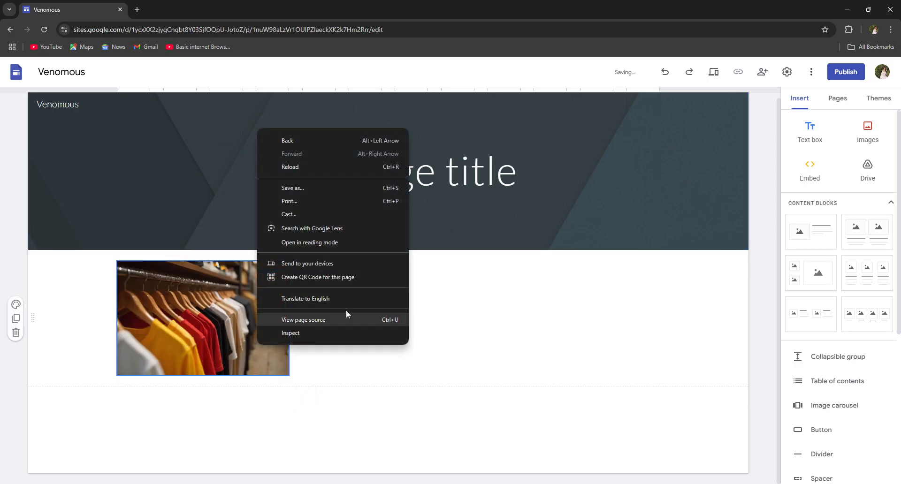
{"action": "left_click", "coordinate": [140, 346]}
{"action": "left_click", "coordinate": [195, 245]}
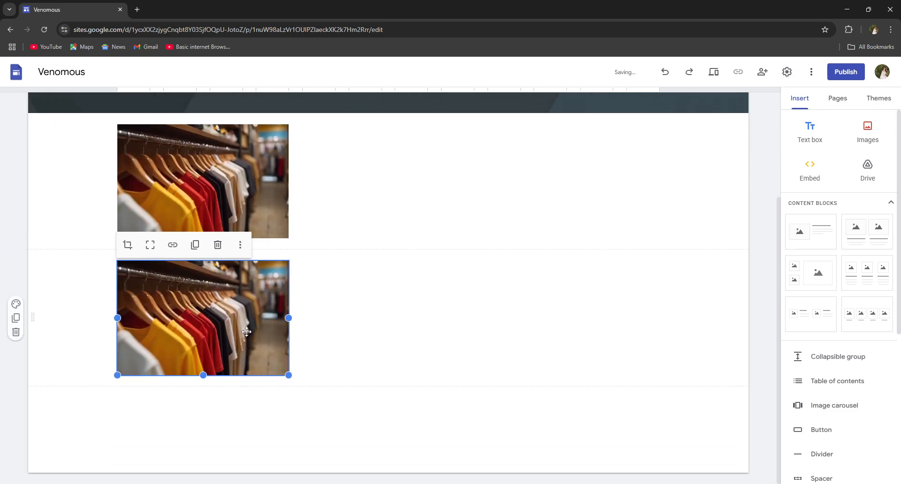
{"action": "left_click_drag", "start_coordinate": [247, 332], "coordinate": [378, 141]}
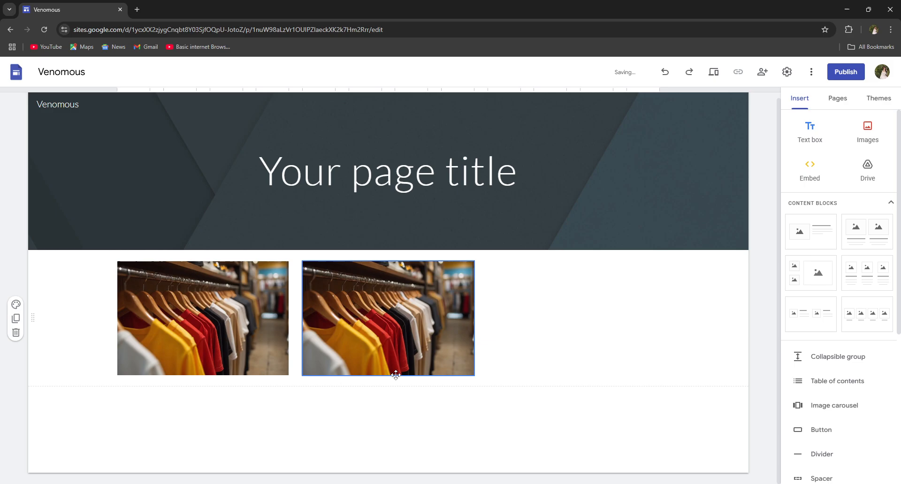
- Duplicate the second clothing-rack image to get a third copy in a new row below the pair
{"action": "mouse_move", "coordinate": [364, 310]}
{"action": "left_mouse_down"}
{"action": "mouse_move", "coordinate": [396, 308]}
{"action": "mouse_move", "coordinate": [382, 312]}
{"action": "left_mouse_up"}
{"action": "right_click", "coordinate": [382, 311]}
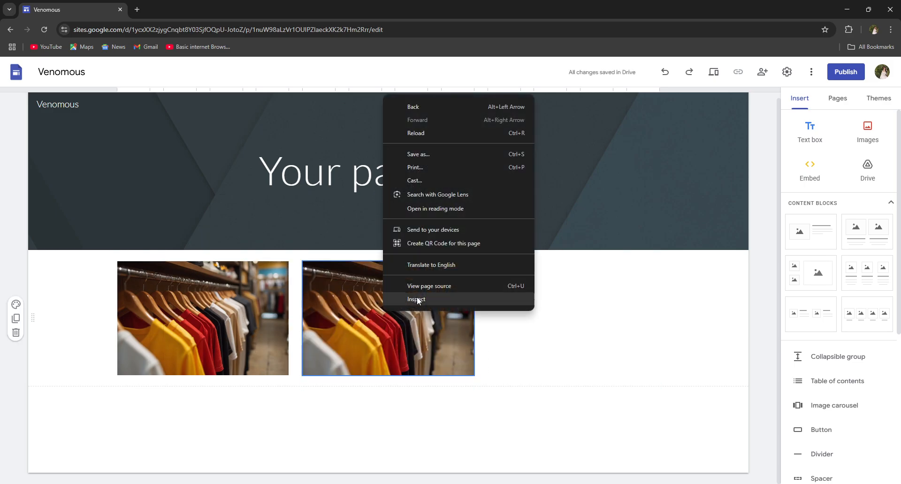
{"action": "left_click", "coordinate": [337, 289]}
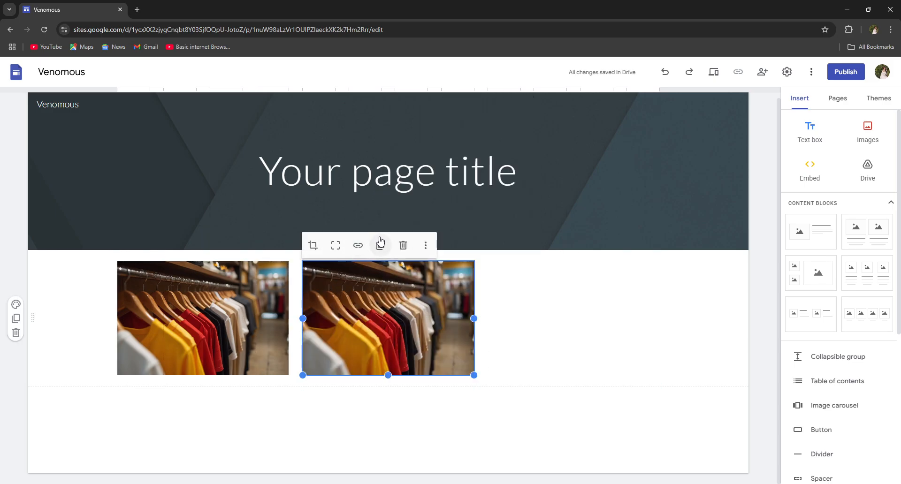
{"action": "left_click", "coordinate": [379, 244]}
{"action": "left_click_drag", "start_coordinate": [386, 282], "coordinate": [163, 302]}
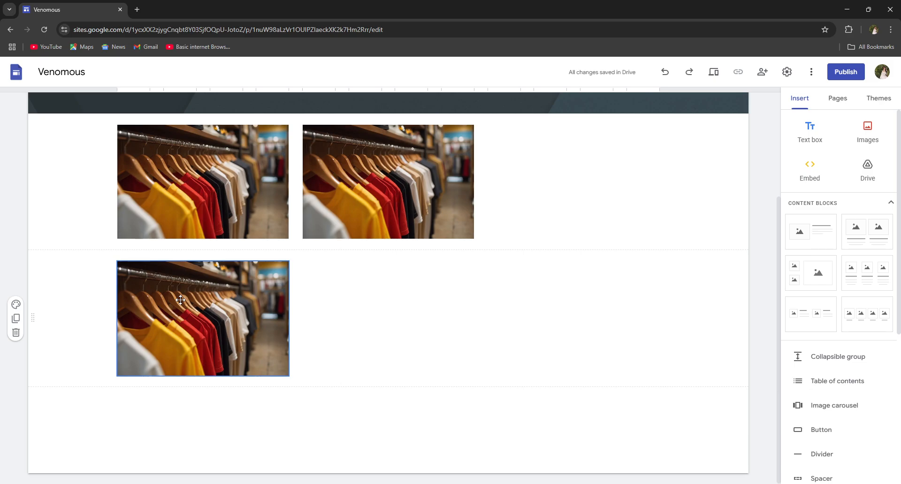
- Replace the header background with the uploaded Hn_hn_A_close-up_shot clothing-rack image from Downloads
{"action": "left_click", "coordinate": [71, 73]}
{"action": "double_click", "coordinate": [72, 72]}
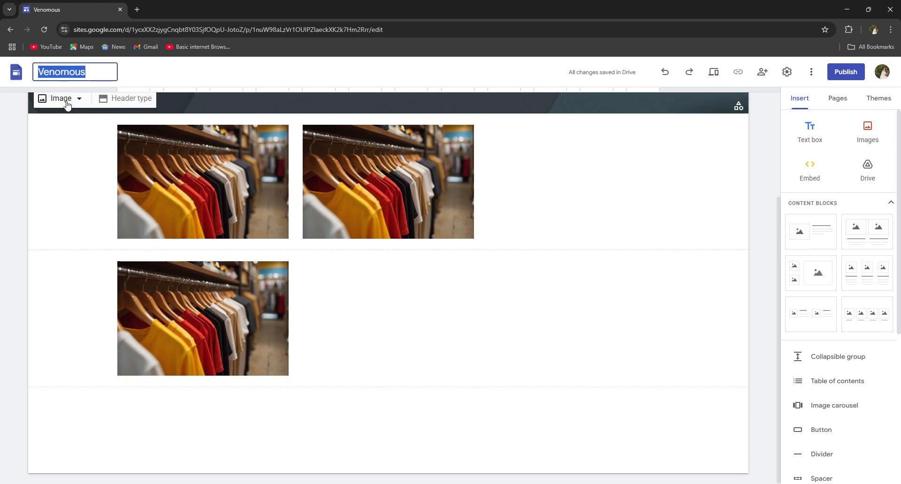
{"action": "left_click", "coordinate": [64, 103]}
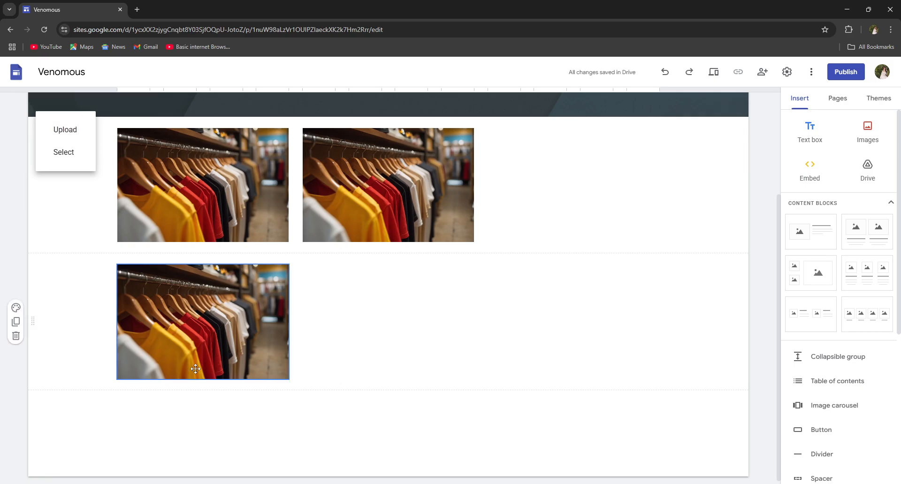
{"action": "left_click", "coordinate": [70, 129]}
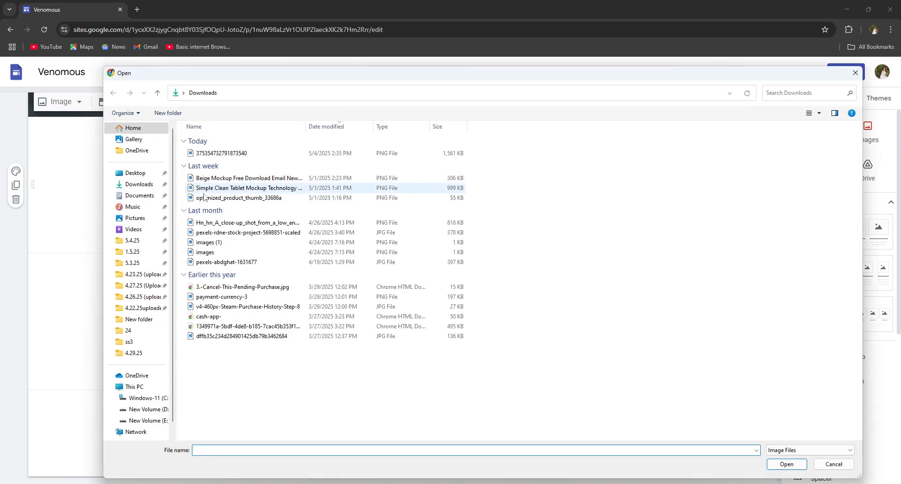
{"action": "left_click", "coordinate": [218, 179]}
{"action": "left_click", "coordinate": [219, 189]}
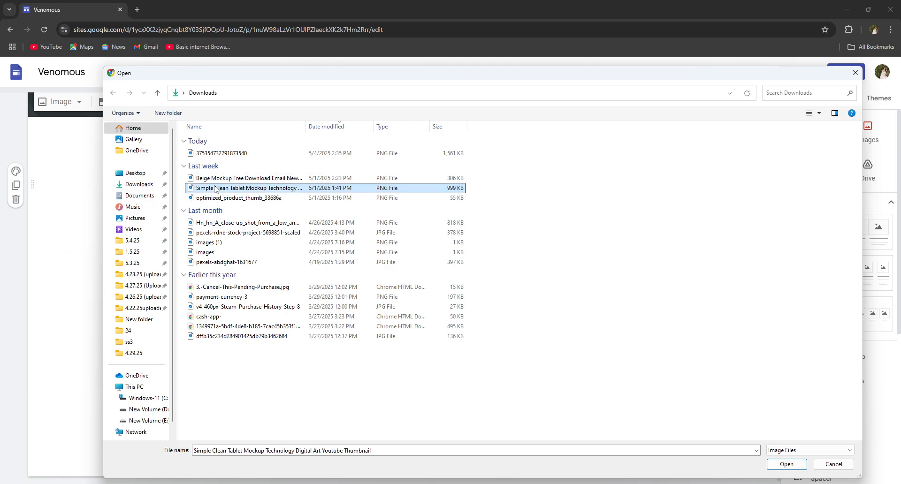
{"action": "left_click", "coordinate": [226, 223]}
{"action": "left_click", "coordinate": [787, 465]}
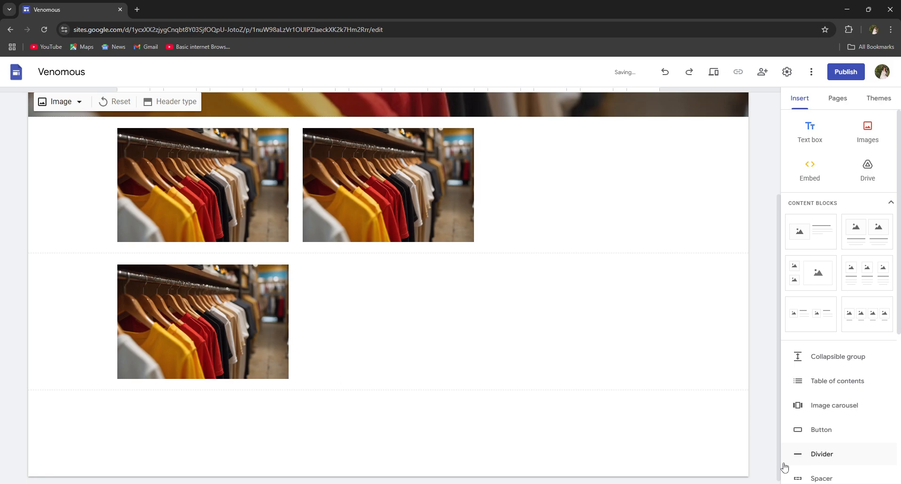
{"action": "scroll", "coordinate": [413, 255], "scroll_direction": "up", "scroll_amount": 3}
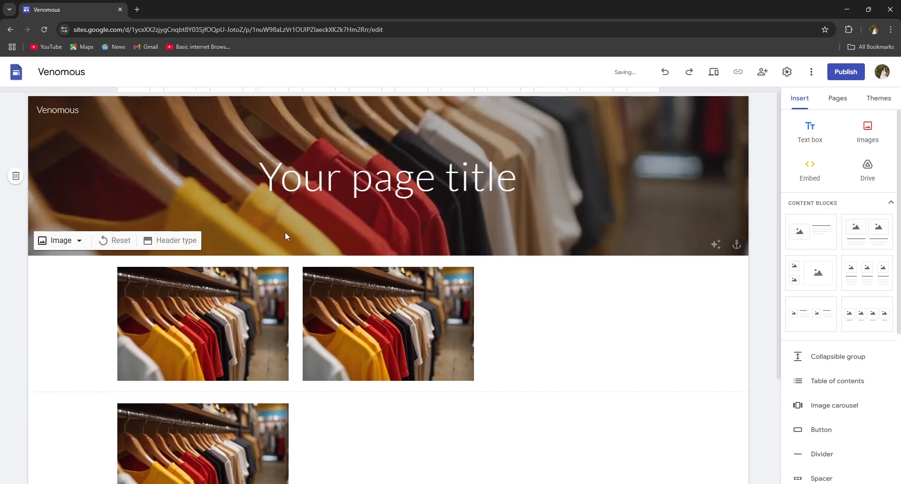
{"action": "scroll", "coordinate": [257, 225], "scroll_direction": "down", "scroll_amount": 1}
{"action": "left_click", "coordinate": [204, 249]}
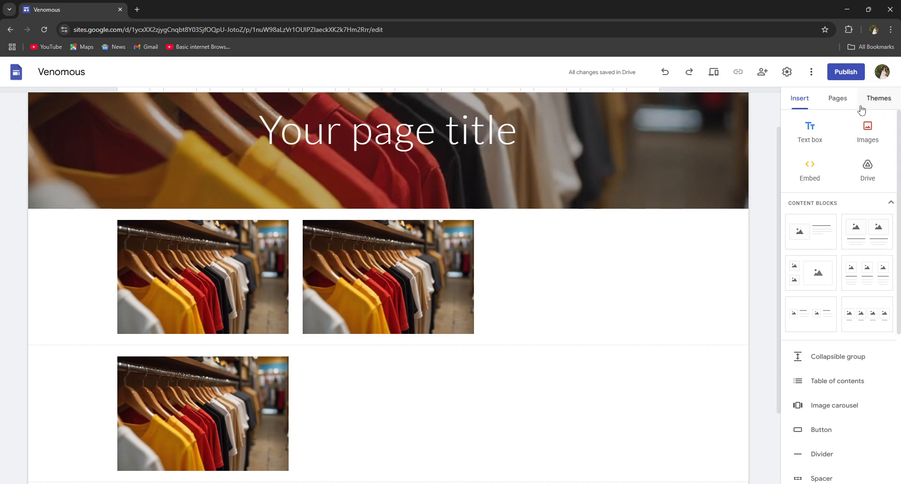
- Try the Diplomat theme, and apply the Aristotle theme with its purple accent colour instead
{"action": "left_click", "coordinate": [877, 107]}
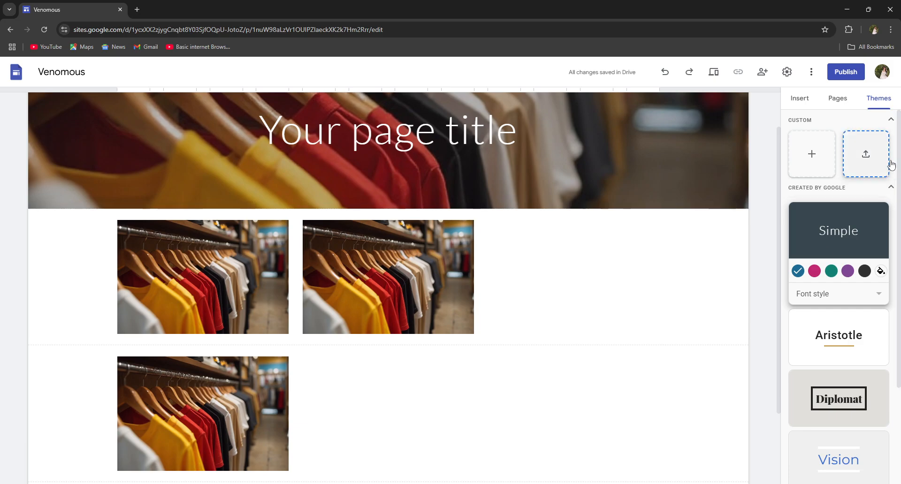
{"action": "left_click", "coordinate": [819, 403]}
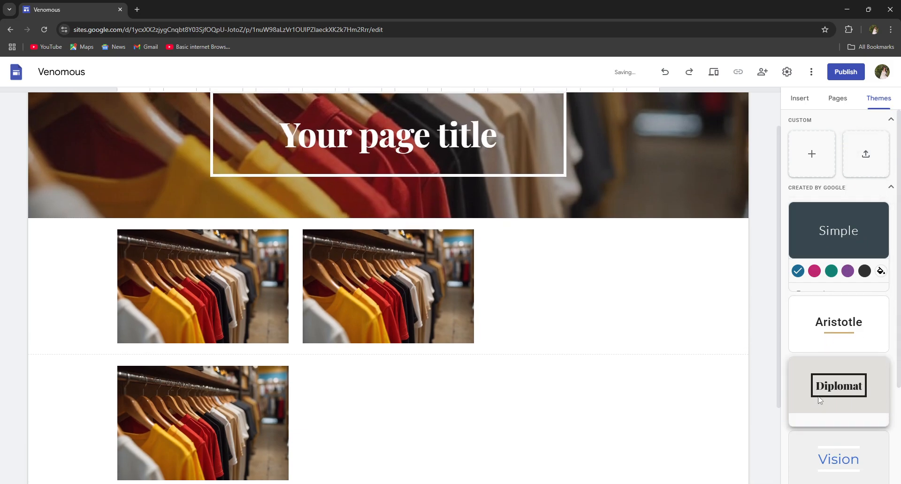
{"action": "left_click", "coordinate": [827, 293]}
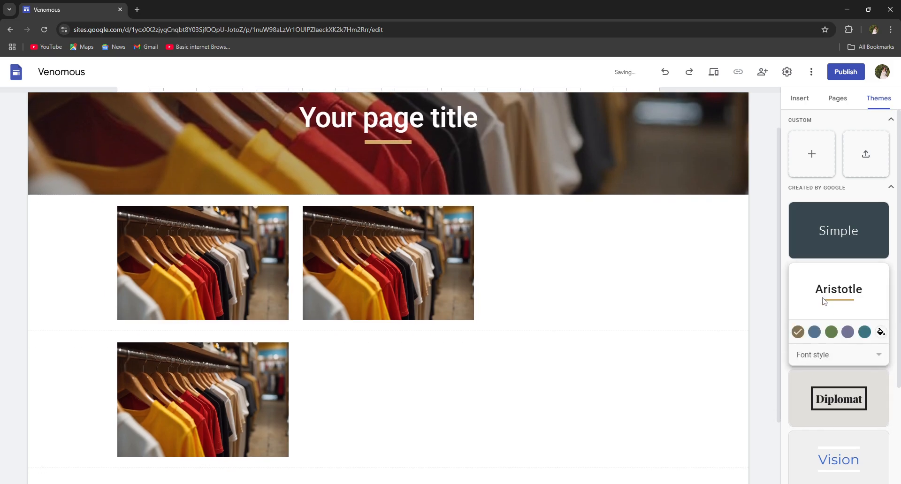
{"action": "left_click", "coordinate": [847, 332]}
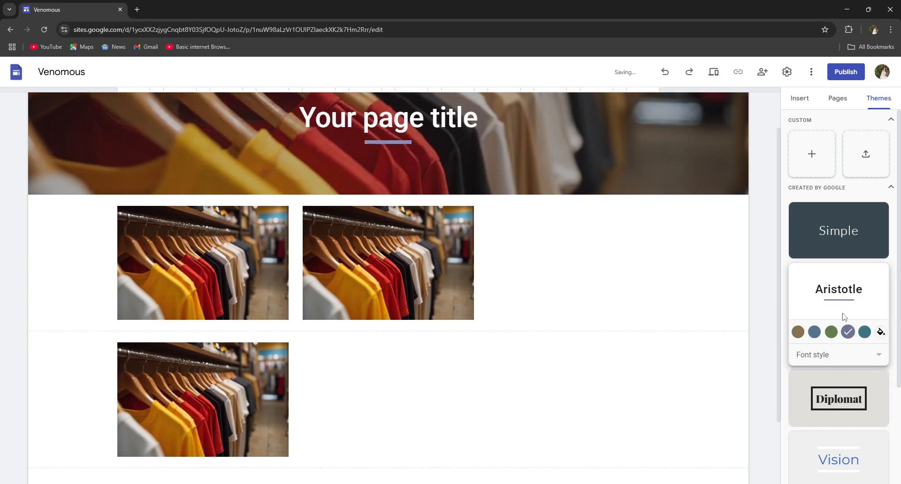
{"action": "left_click", "coordinate": [860, 162]}
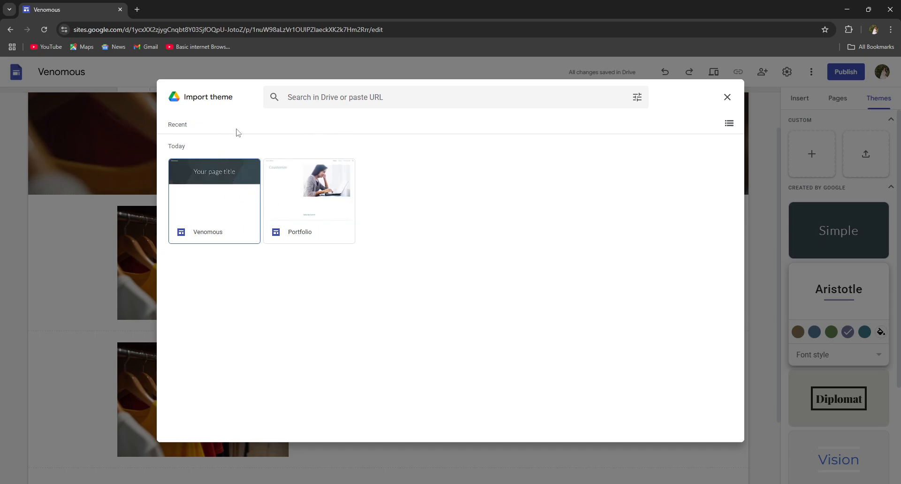
{"action": "left_click", "coordinate": [325, 200]}
{"action": "left_click", "coordinate": [729, 123]}
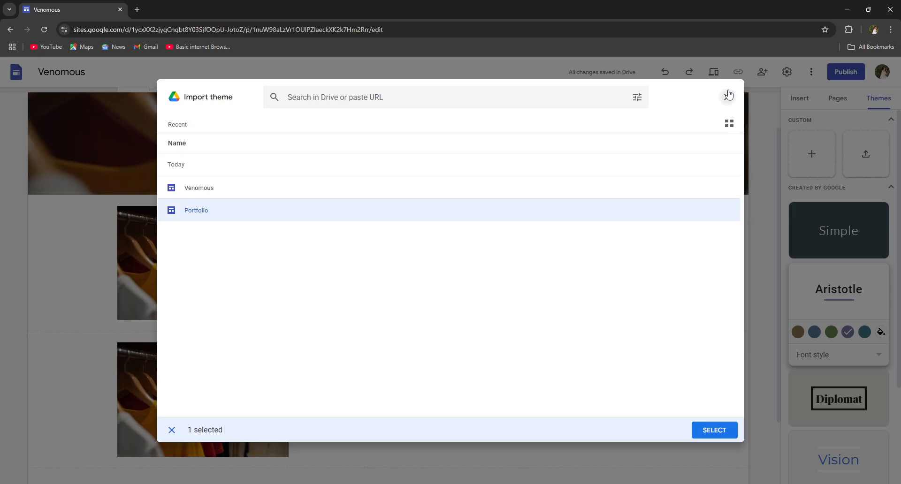
{"action": "left_click", "coordinate": [727, 97]}
- Create a custom theme with the first red-and-brown preset colour palette, leaving its other settings at their defaults
{"action": "left_click", "coordinate": [811, 153]}
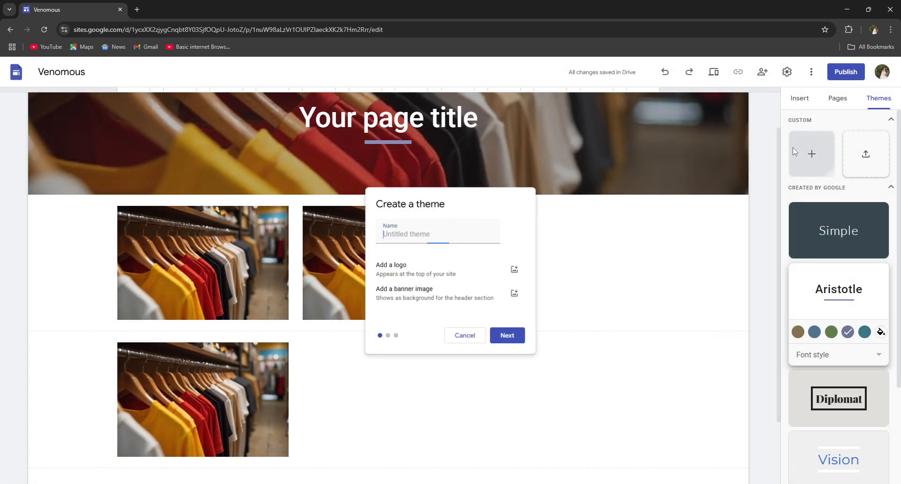
{"action": "left_click", "coordinate": [511, 339]}
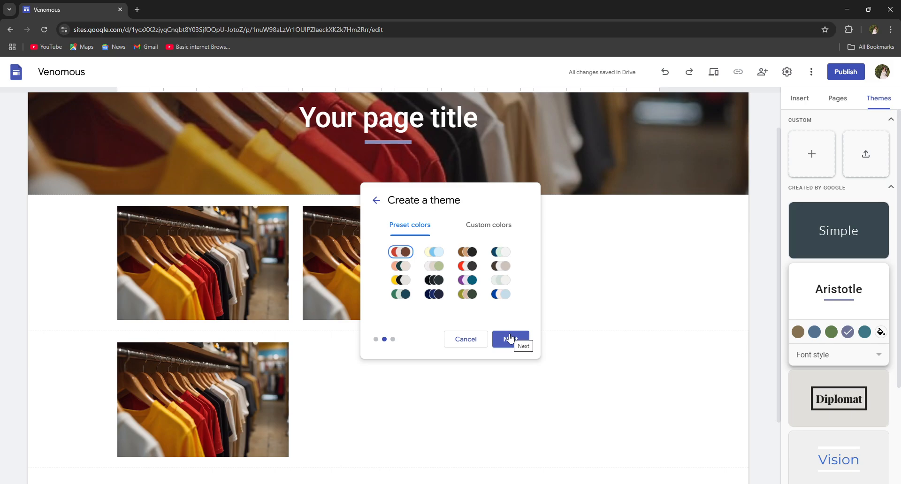
{"action": "left_click", "coordinate": [511, 338]}
{"action": "left_click", "coordinate": [511, 338]}
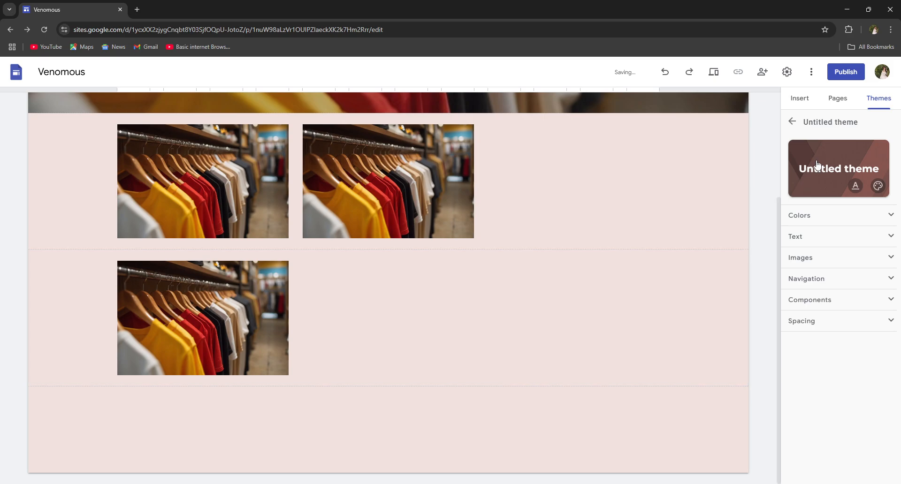
- Upload the images (1) file from Downloads into the second image row and place it directly beside the clothing-rack image
{"action": "double_click", "coordinate": [683, 283]}
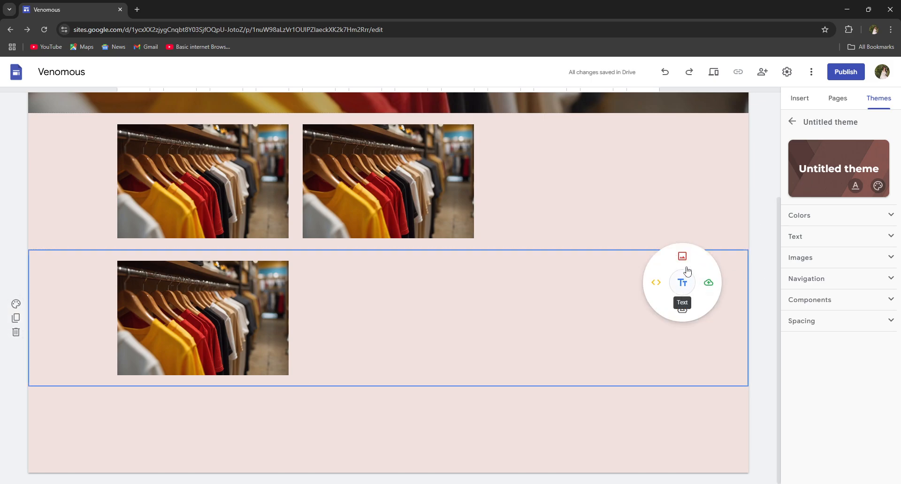
{"action": "left_click", "coordinate": [708, 282]}
{"action": "left_click", "coordinate": [411, 244]}
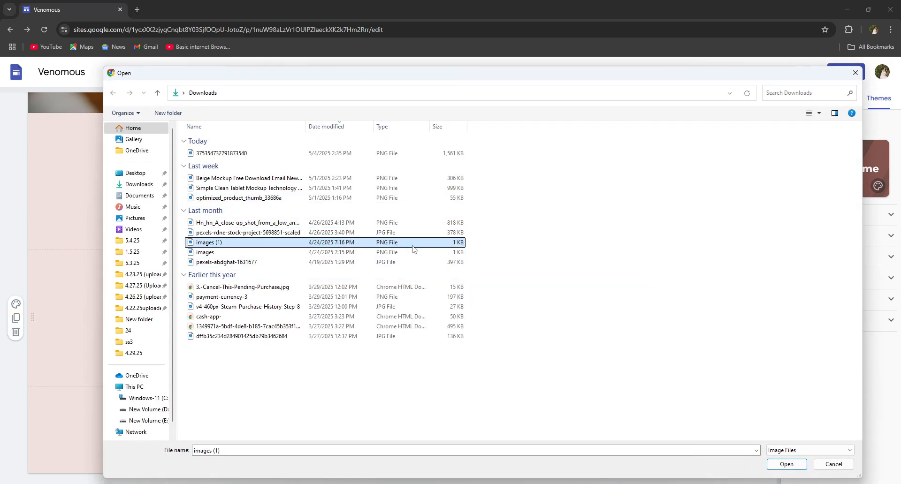
{"action": "left_click", "coordinate": [774, 466]}
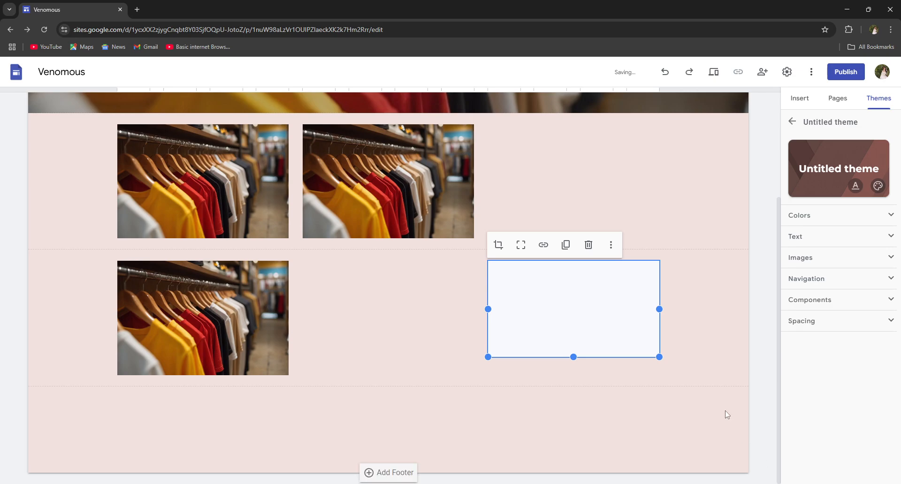
{"action": "left_click_drag", "start_coordinate": [616, 301], "coordinate": [413, 304]}
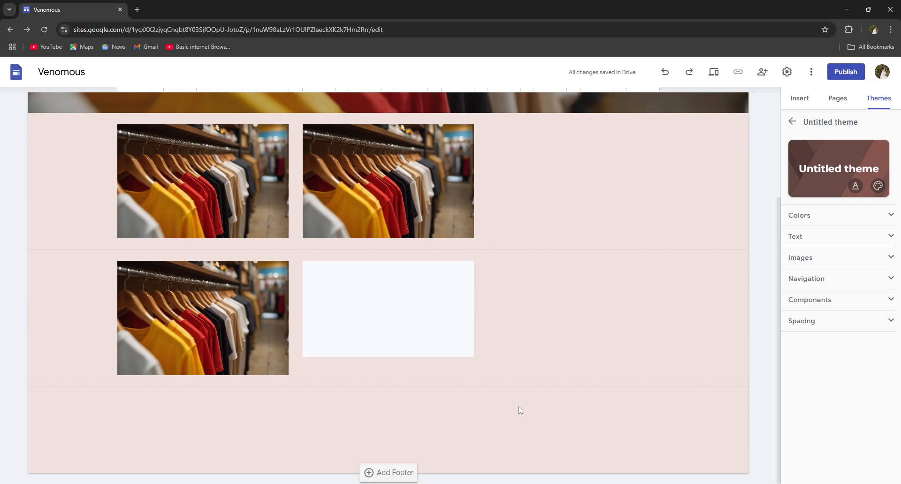
- Try the Impact font on the page title in the header, and set it to Lora Medium instead
{"action": "scroll", "coordinate": [422, 281], "scroll_direction": "up", "scroll_amount": 3}
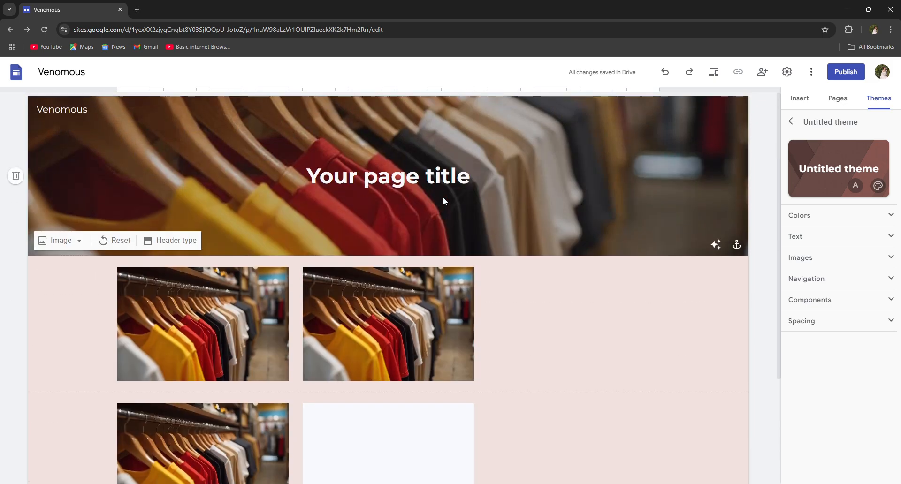
{"action": "left_click", "coordinate": [420, 181]}
{"action": "triple_click", "coordinate": [420, 181]}
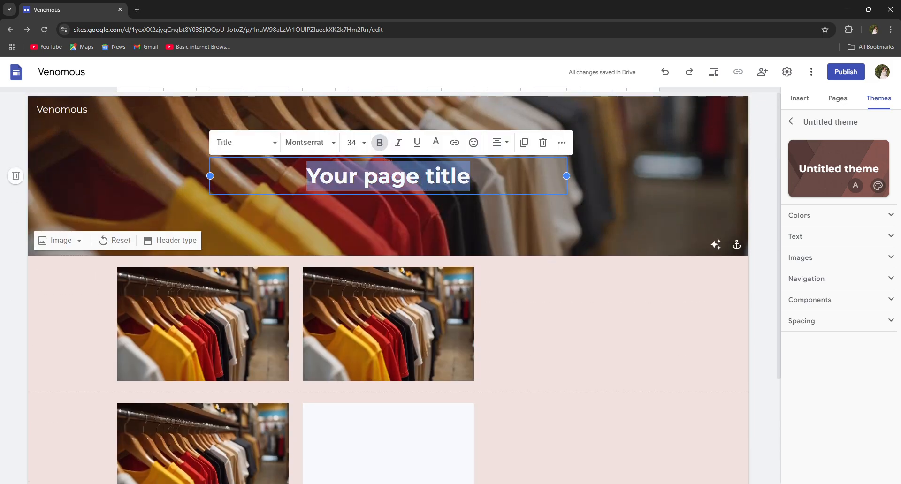
{"action": "left_click", "coordinate": [321, 151]}
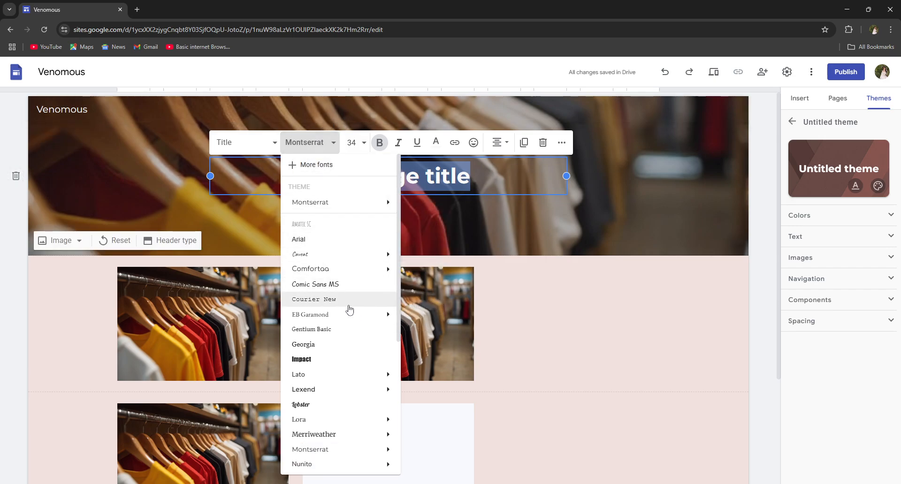
{"action": "left_click", "coordinate": [351, 360]}
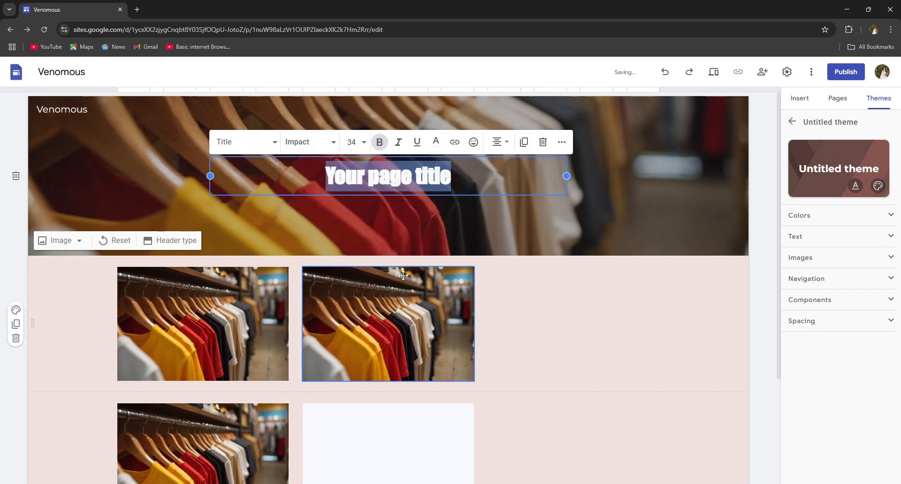
{"action": "left_click", "coordinate": [319, 142]}
{"action": "mouse_move", "coordinate": [332, 426]}
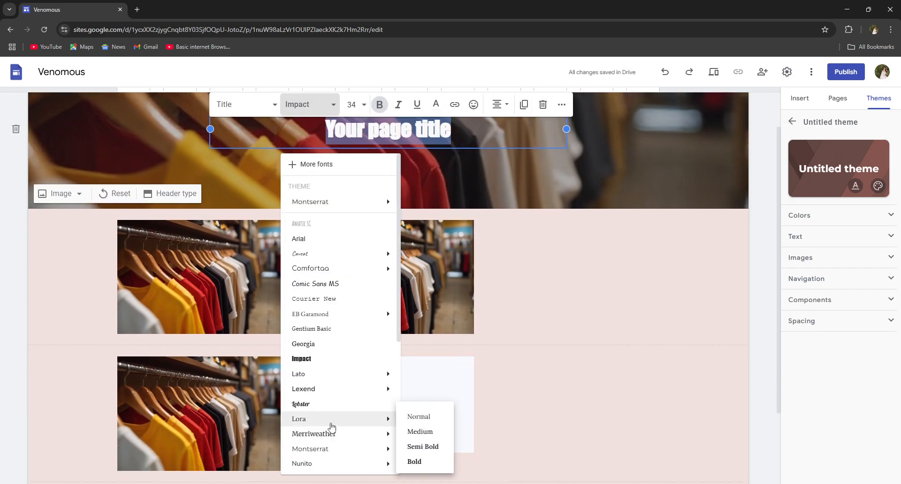
{"action": "left_click", "coordinate": [427, 432]}
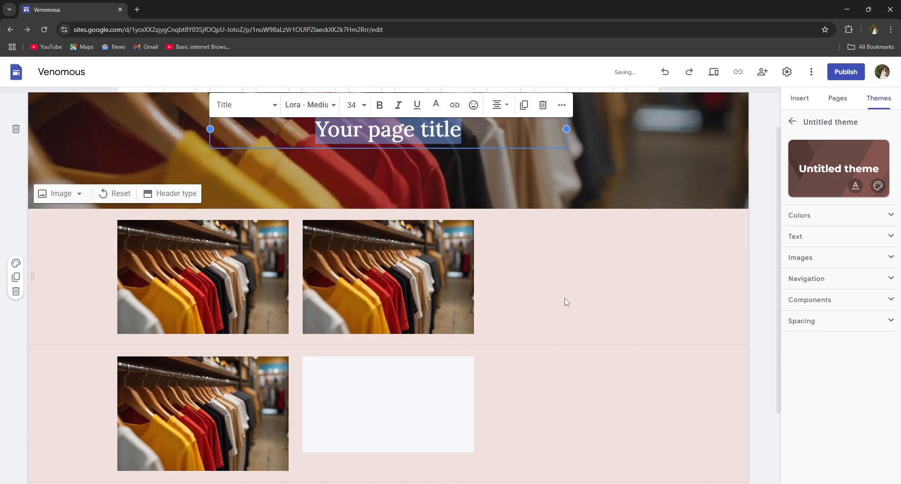
- Format the whole page title in the header as bold and italic
{"action": "left_click", "coordinate": [566, 302]}
{"action": "scroll", "coordinate": [541, 288], "scroll_direction": "up", "scroll_amount": 1}
{"action": "triple_click", "coordinate": [370, 182]}
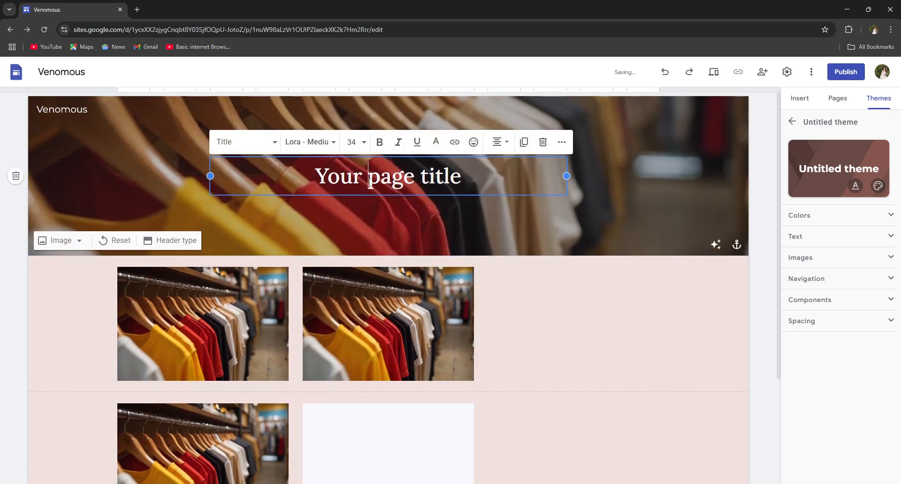
{"action": "left_click", "coordinate": [398, 142]}
{"action": "left_click", "coordinate": [384, 145]}
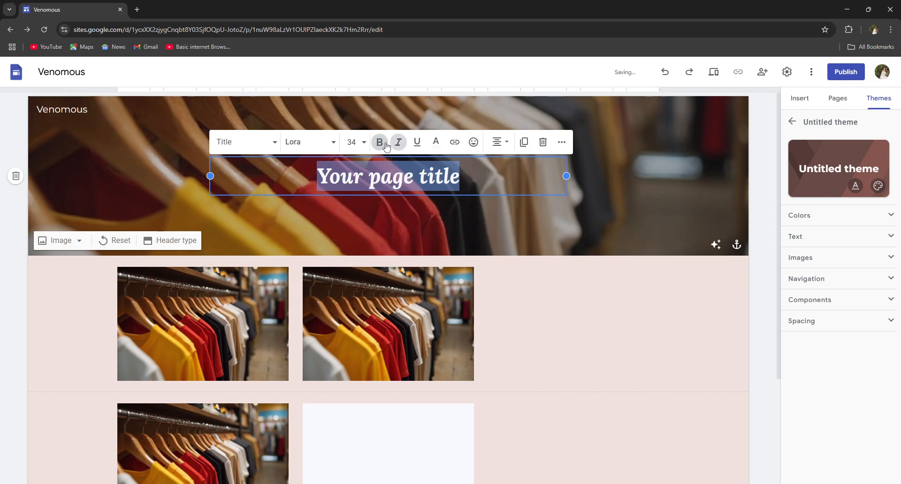
{"action": "left_click", "coordinate": [398, 143]}
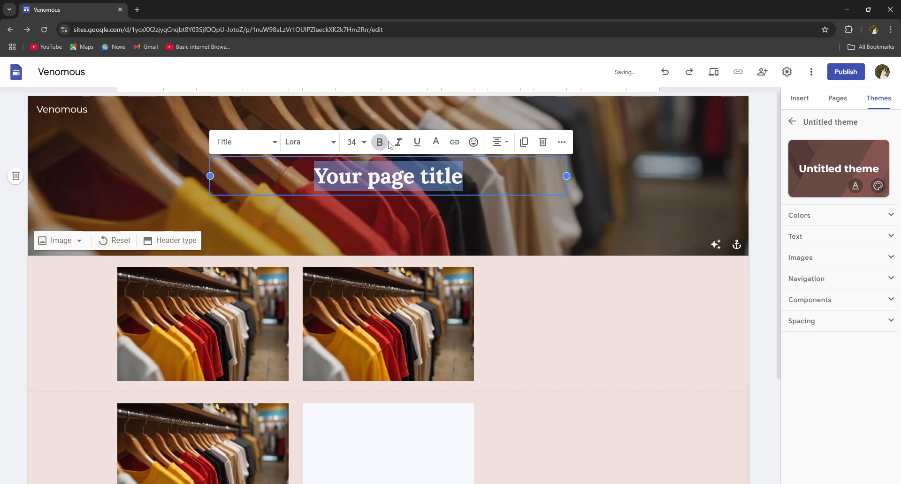
{"action": "left_click", "coordinate": [441, 209]}
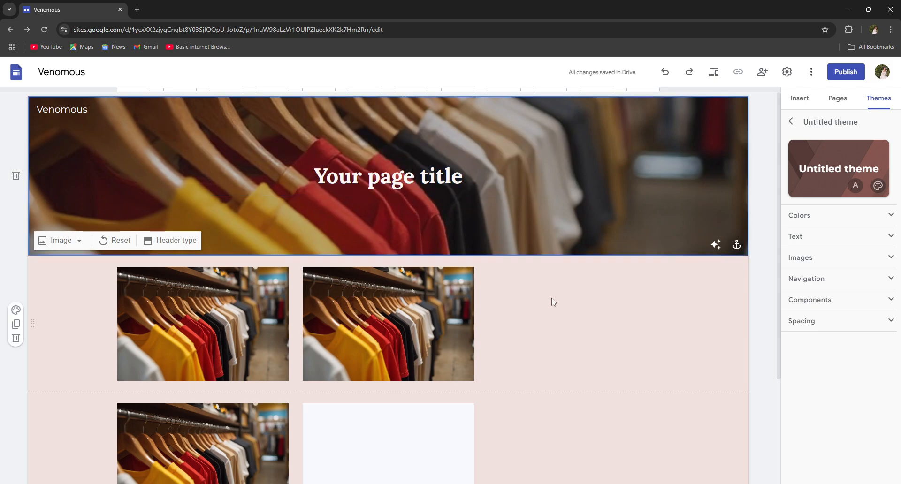
{"action": "left_click", "coordinate": [393, 159]}
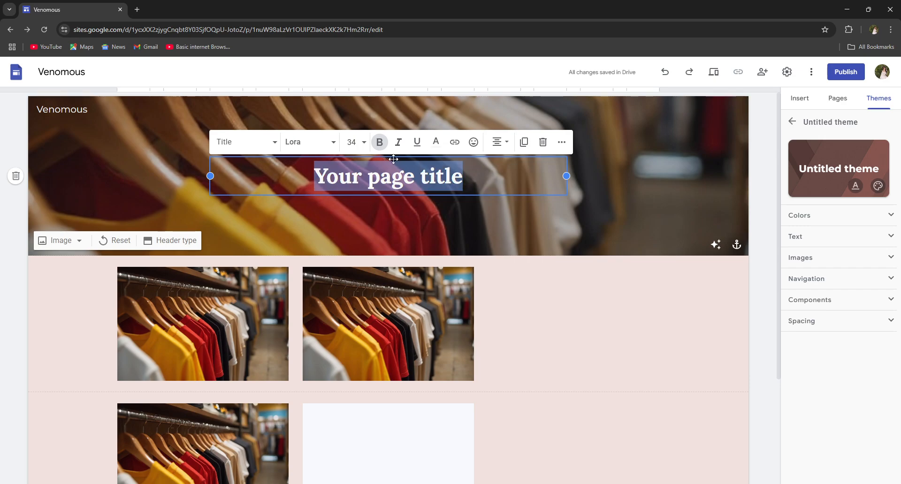
{"action": "left_click", "coordinate": [399, 143]}
{"action": "left_click", "coordinate": [412, 218]}
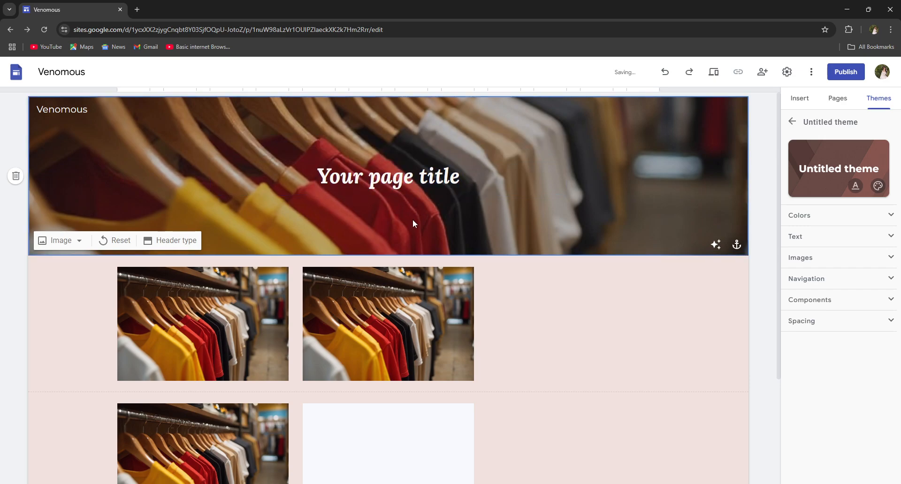
- Try an underline on the page title and remove it, and colour the title text white
{"action": "left_click", "coordinate": [397, 178]}
{"action": "left_click", "coordinate": [417, 144]}
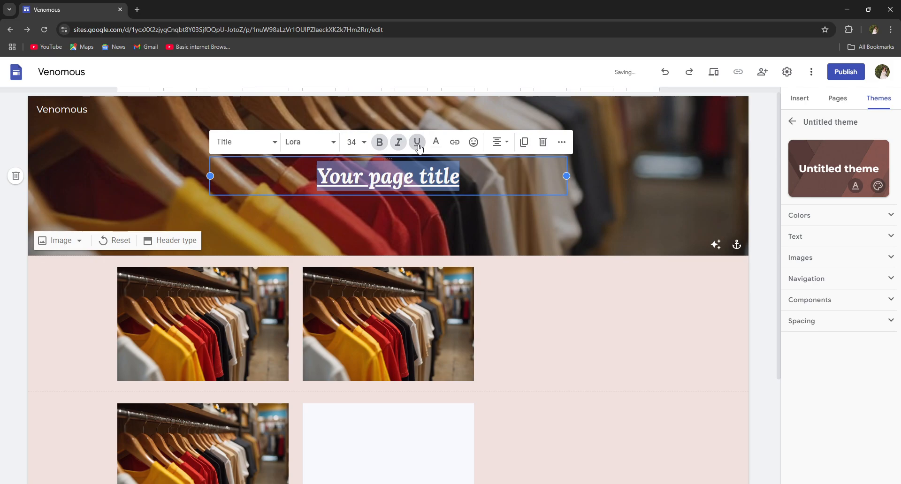
{"action": "left_click", "coordinate": [417, 144]}
{"action": "left_click", "coordinate": [436, 143]}
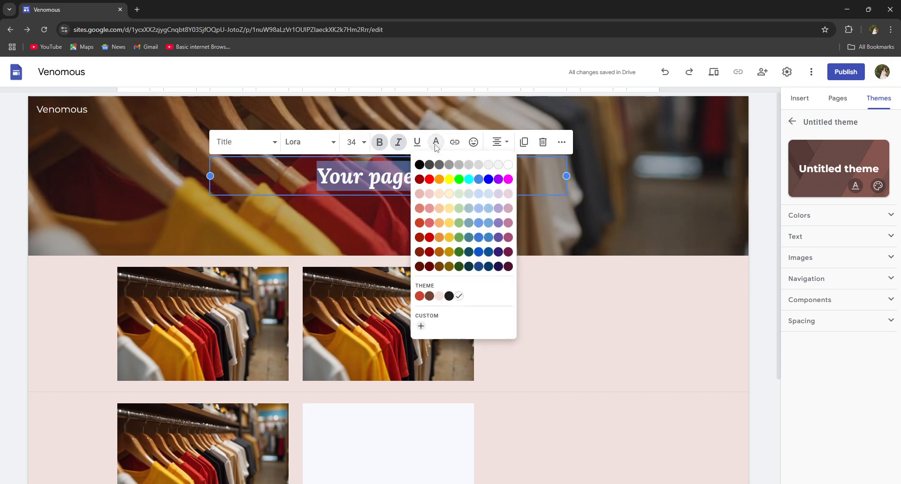
{"action": "left_click", "coordinate": [508, 168]}
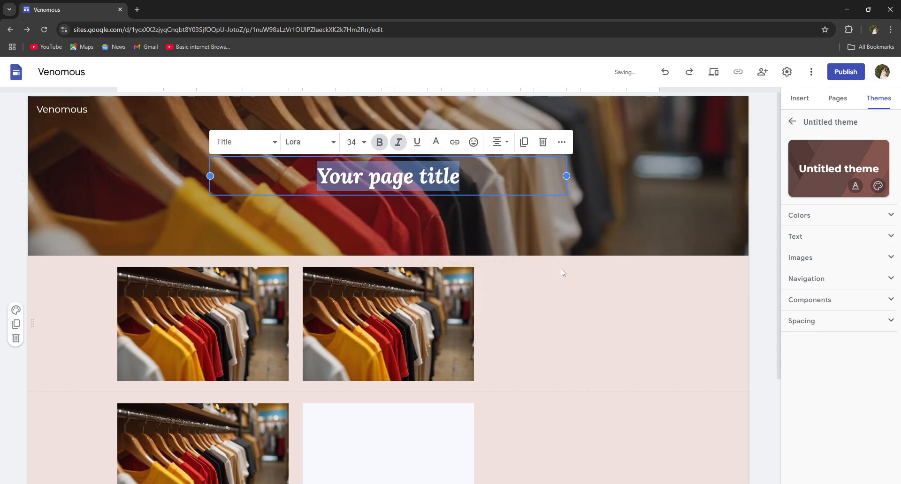
{"action": "left_click", "coordinate": [578, 333]}
- Change the page title's text colour to the pale pink theme colour #f1e1dd
{"action": "triple_click", "coordinate": [418, 166]}
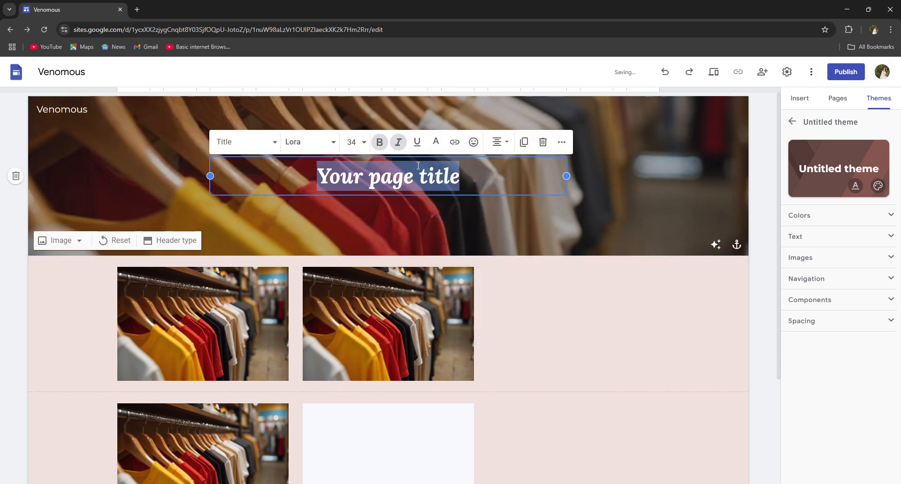
{"action": "left_click", "coordinate": [435, 142]}
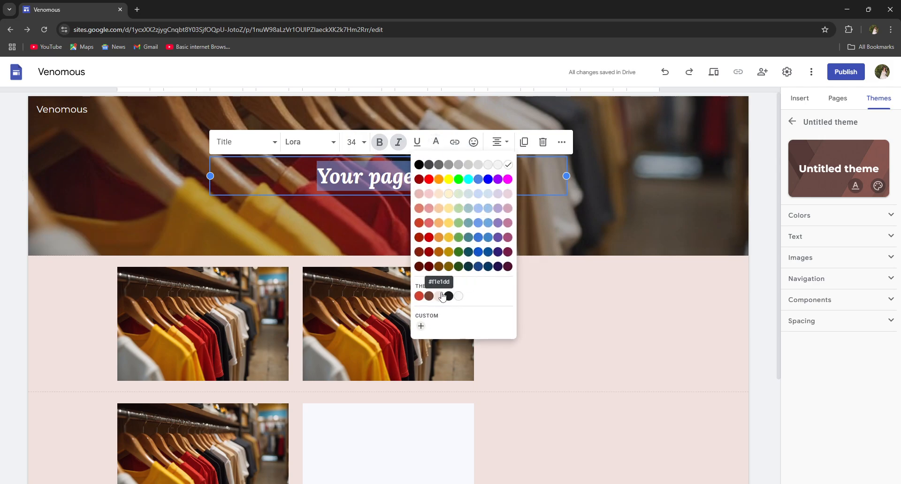
{"action": "left_click", "coordinate": [439, 296]}
{"action": "left_click", "coordinate": [498, 236]}
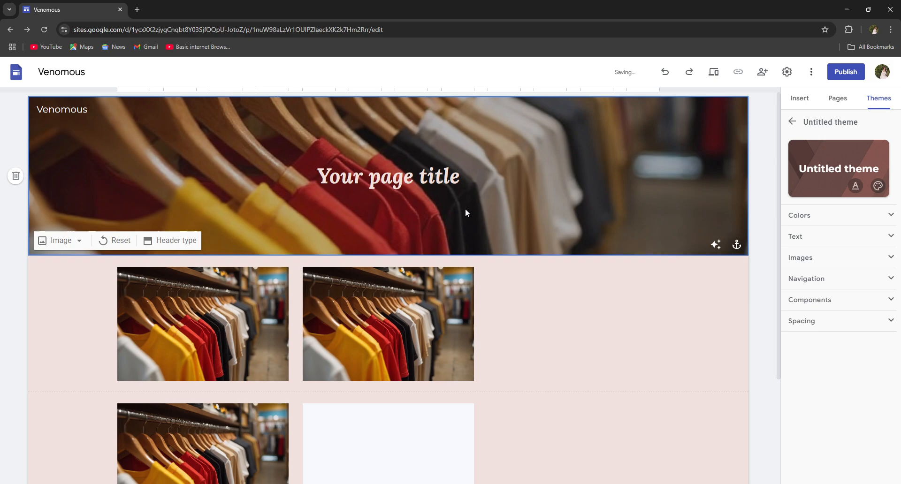
- Try the page title box further right in the header, and align it with the left edge of the first clothing image instead
{"action": "left_click", "coordinate": [488, 185]}
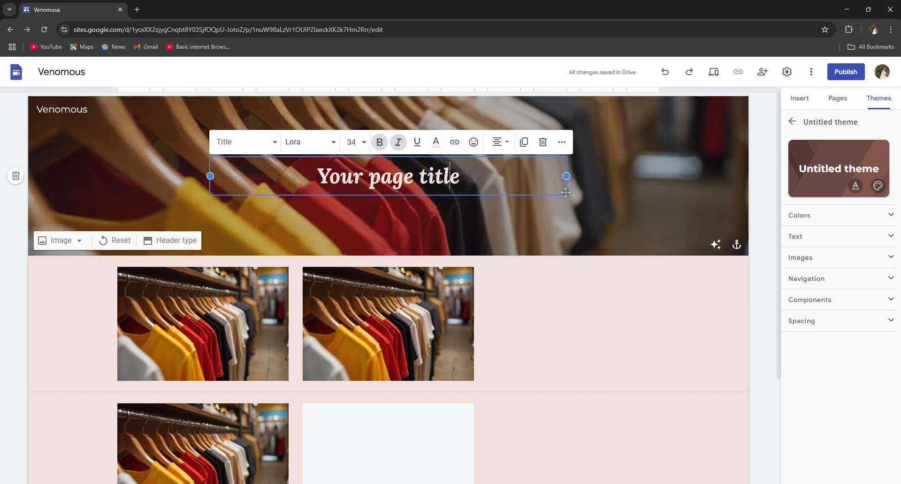
{"action": "left_click_drag", "start_coordinate": [566, 193], "coordinate": [569, 202]}
{"action": "left_click_drag", "start_coordinate": [511, 182], "coordinate": [474, 178]}
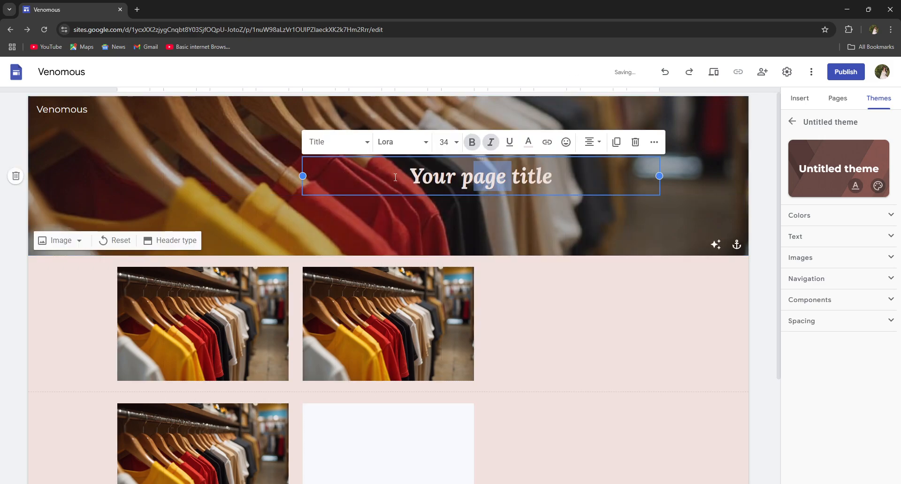
{"action": "left_click_drag", "start_coordinate": [304, 177], "coordinate": [291, 173]}
{"action": "left_click", "coordinate": [511, 242]}
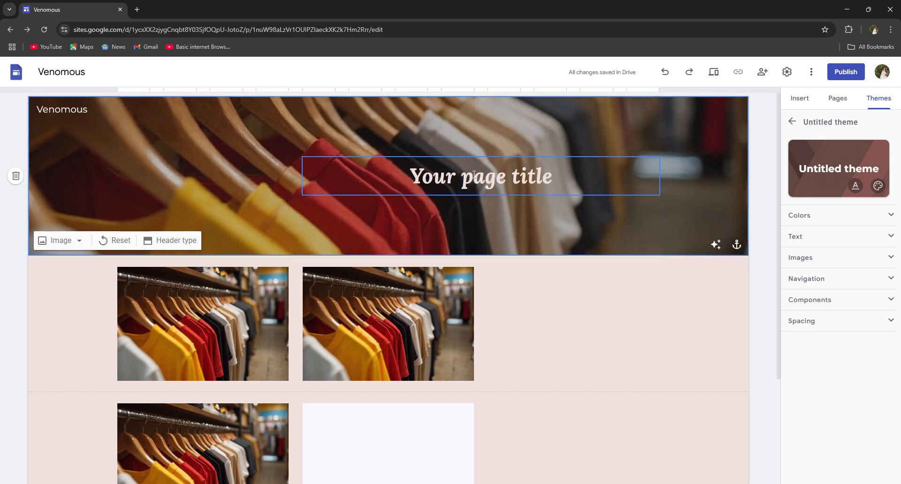
{"action": "left_click", "coordinate": [478, 172]}
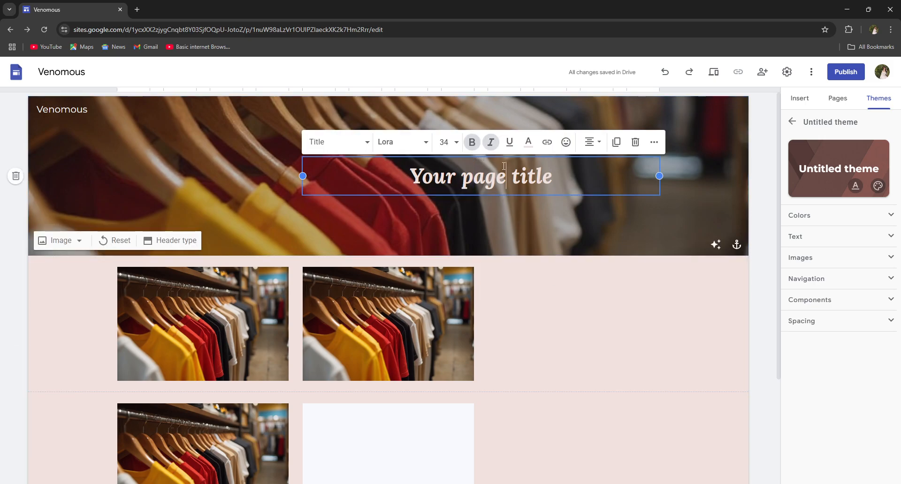
{"action": "left_click_drag", "start_coordinate": [484, 157], "coordinate": [306, 158]}
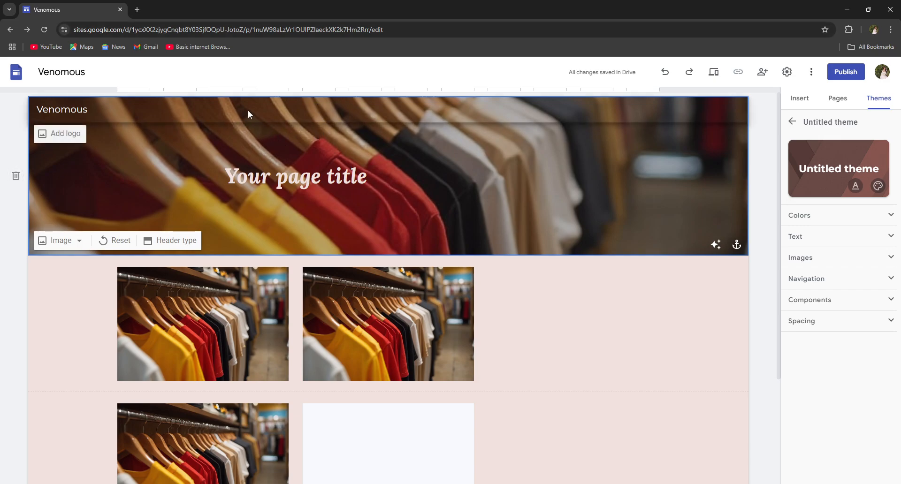
- Delete the page header and undo the deletion
{"action": "double_click", "coordinate": [57, 171]}
{"action": "left_click", "coordinate": [15, 176]}
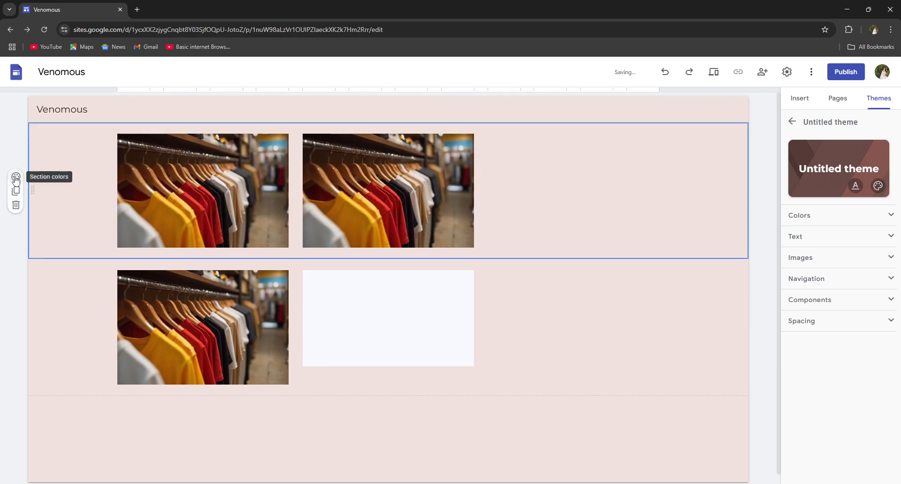
{"action": "key", "text": "ctrl+z"}
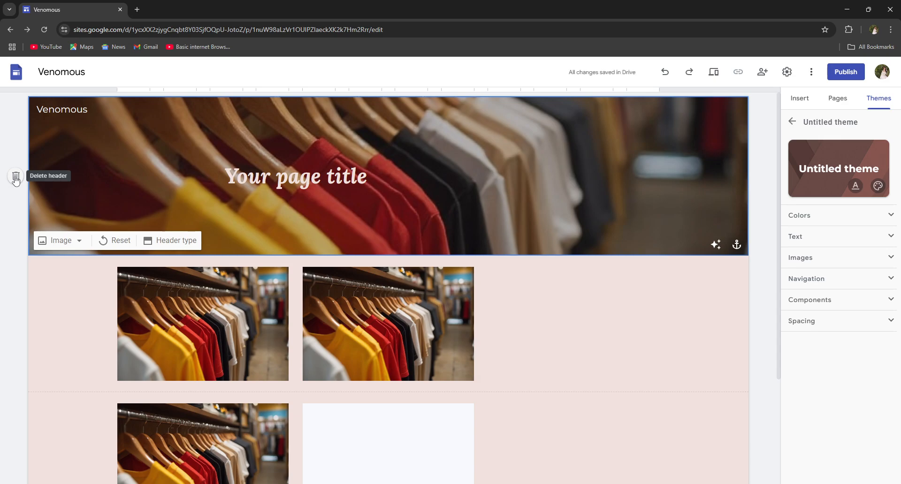
{"action": "right_click", "coordinate": [55, 240]}
{"action": "left_click", "coordinate": [49, 237]}
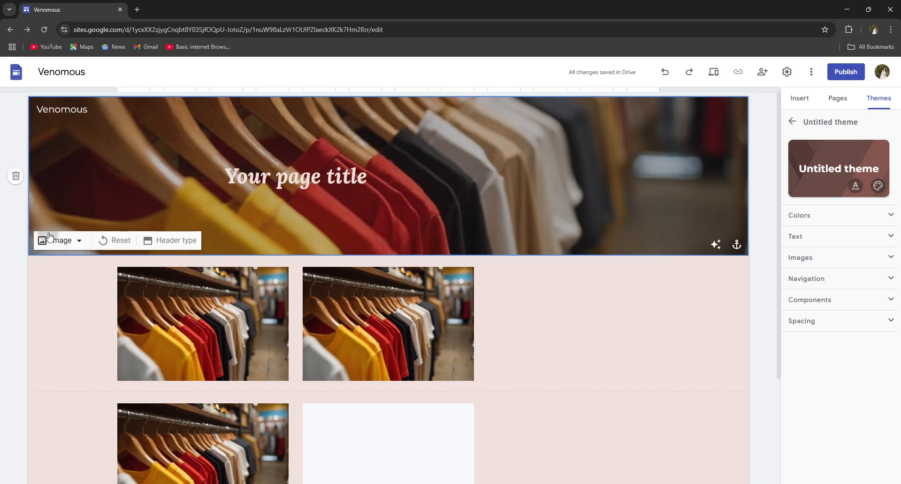
{"action": "left_click", "coordinate": [48, 236]}
{"action": "left_click", "coordinate": [61, 268]}
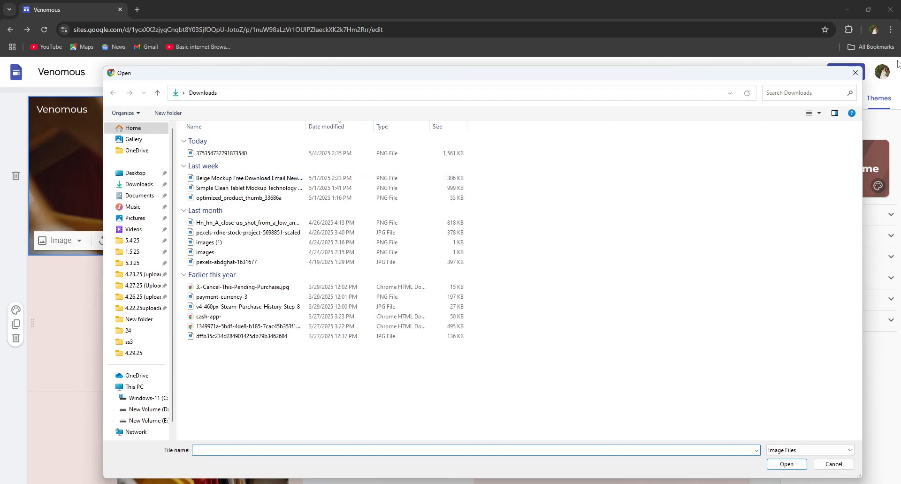
{"action": "left_click", "coordinate": [855, 72]}
- Try the Title only and Cover header types, and set the page header to Large banner
{"action": "left_click", "coordinate": [186, 239]}
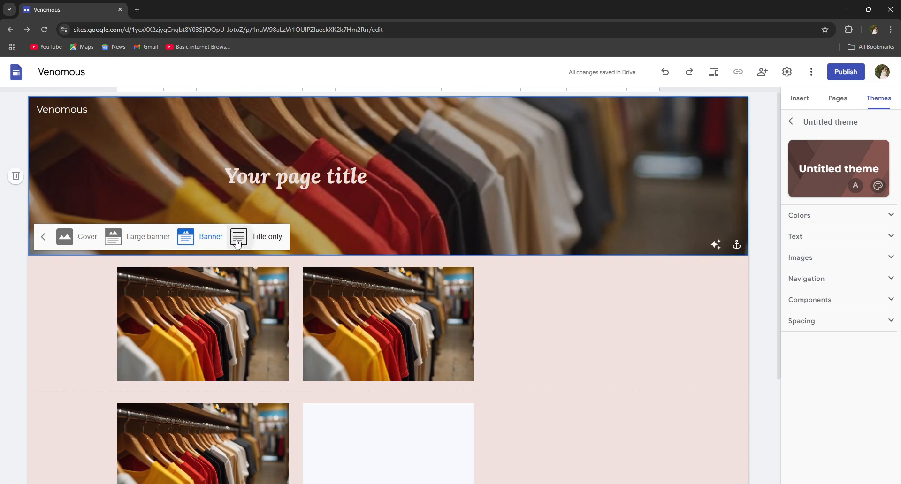
{"action": "left_click", "coordinate": [260, 237]}
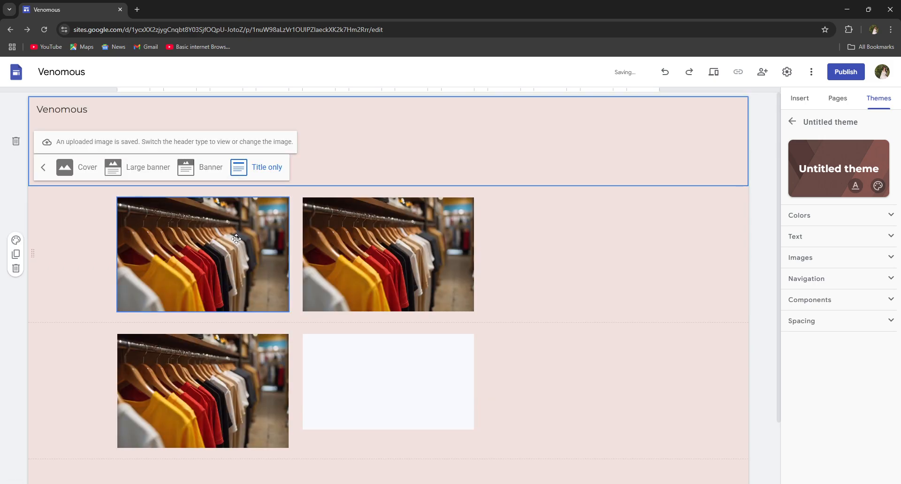
{"action": "left_click", "coordinate": [135, 167]}
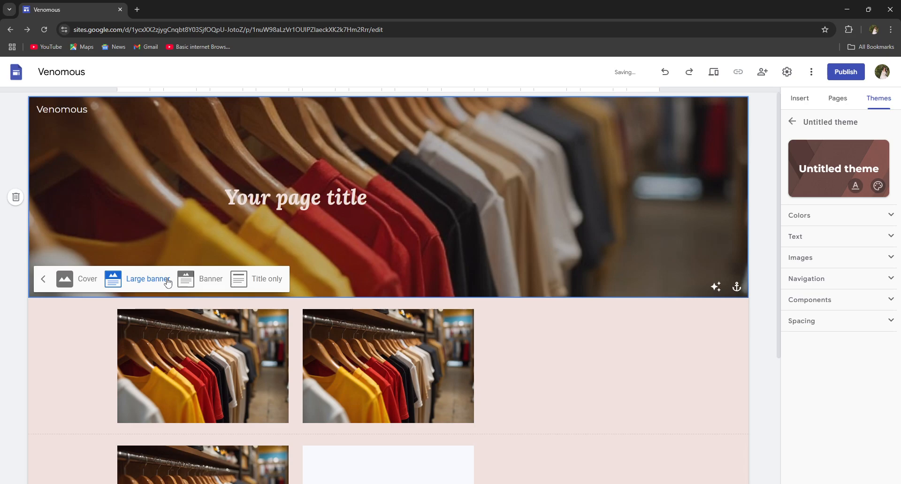
{"action": "left_click", "coordinate": [76, 279]}
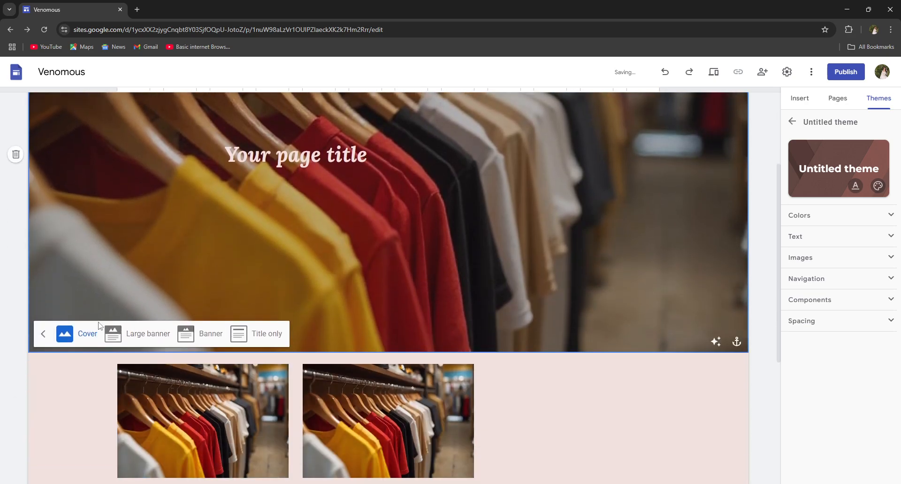
{"action": "left_click", "coordinate": [117, 339]}
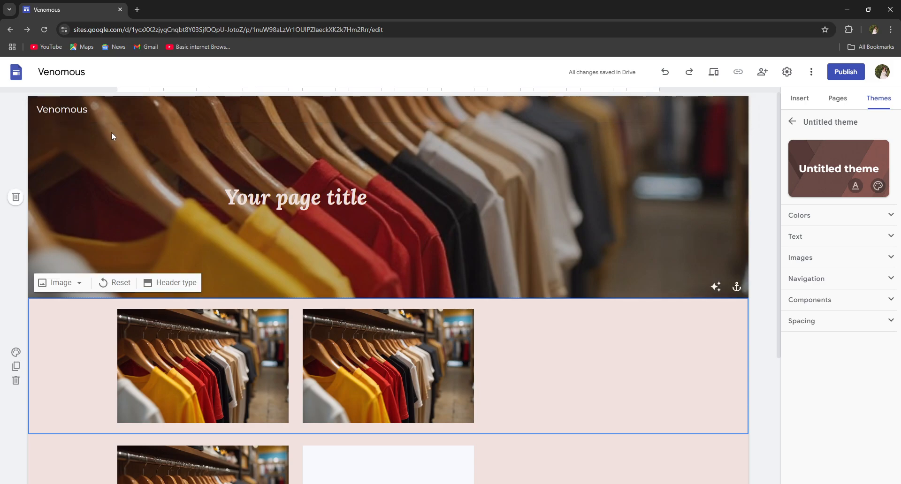
{"action": "scroll", "coordinate": [113, 133], "scroll_direction": "down", "scroll_amount": 1}
{"action": "scroll", "coordinate": [126, 239], "scroll_direction": "up", "scroll_amount": 1}
{"action": "scroll", "coordinate": [125, 243], "scroll_direction": "down", "scroll_amount": 4}
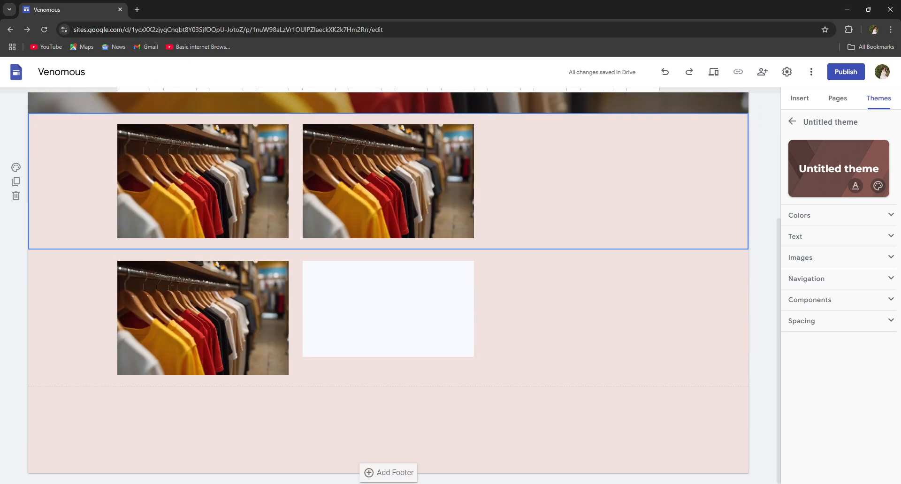
{"action": "left_click", "coordinate": [800, 99]}
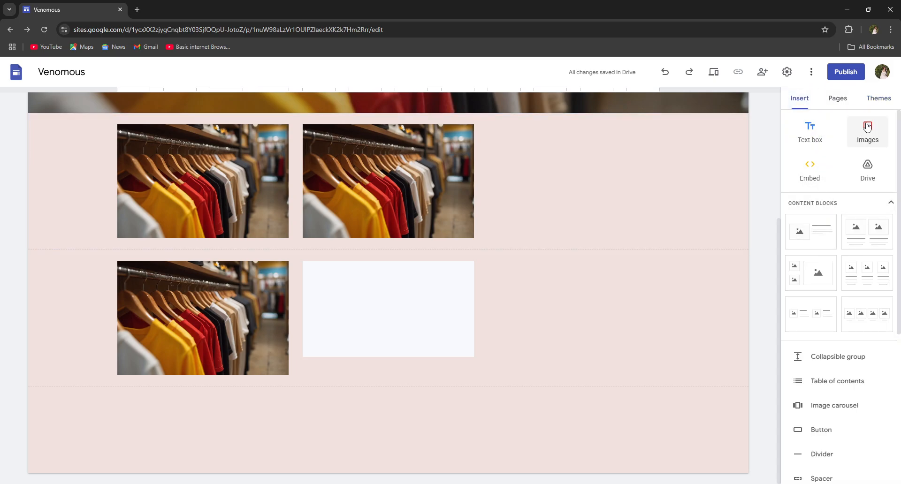
{"action": "left_click", "coordinate": [814, 175]}
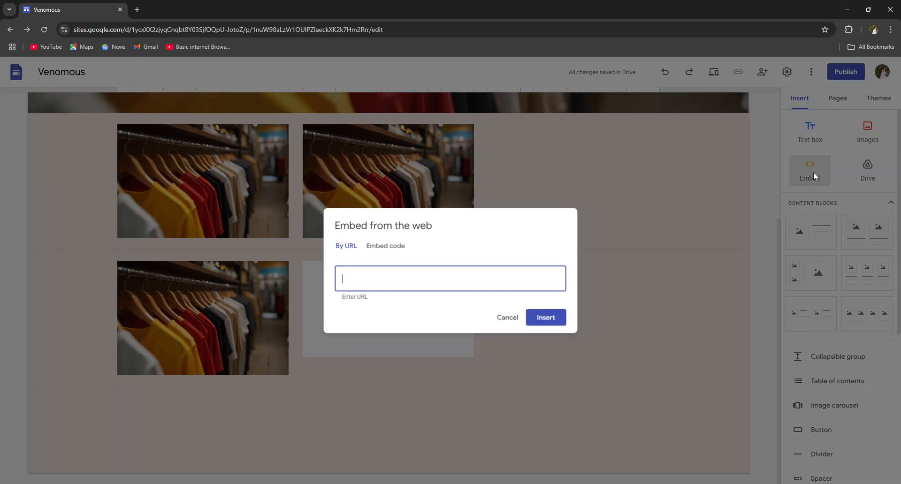
{"action": "left_click", "coordinate": [369, 249]}
{"action": "left_click", "coordinate": [509, 334]}
- Embed the copied Google Calendar URL as a whole page below the first row of clothing images
{"action": "left_click", "coordinate": [367, 177]}
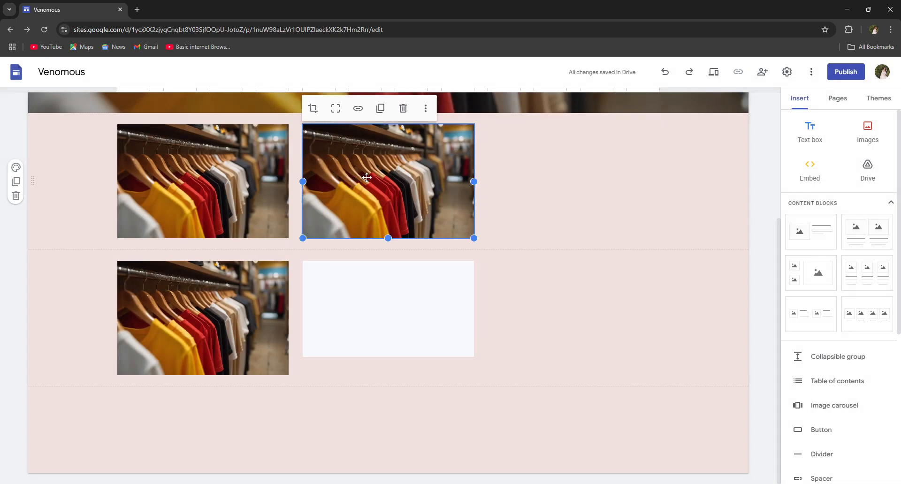
{"action": "left_click", "coordinate": [812, 166]}
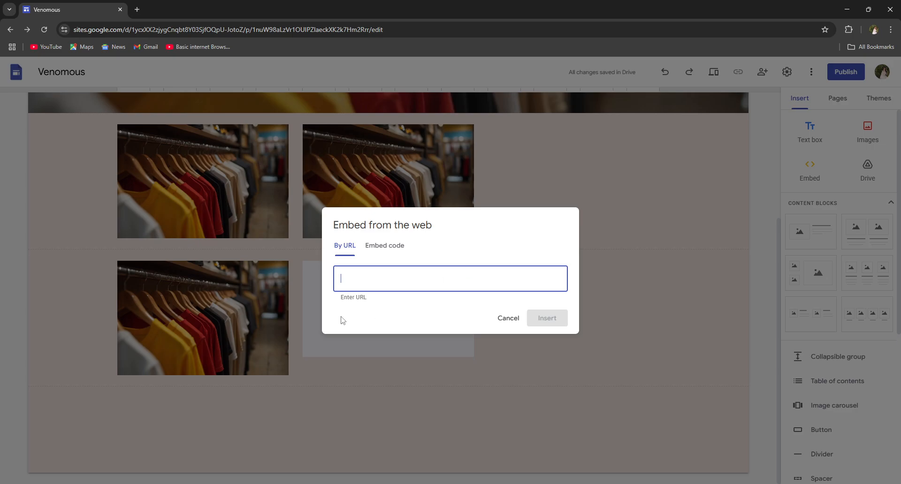
{"action": "right_click", "coordinate": [358, 278]}
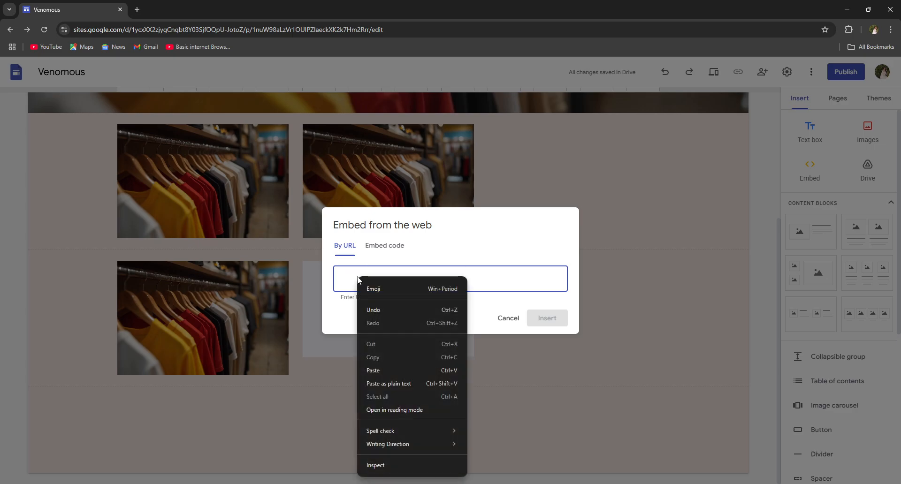
{"action": "left_click", "coordinate": [378, 368]}
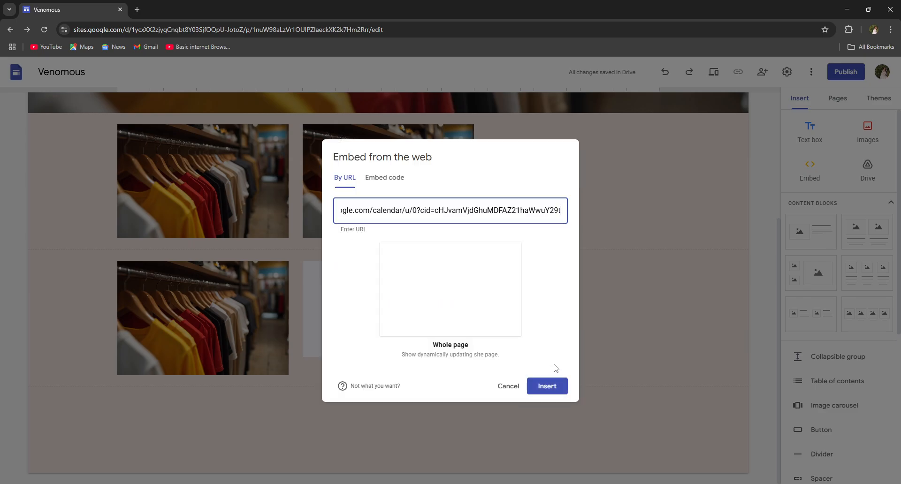
{"action": "left_click", "coordinate": [547, 386]}
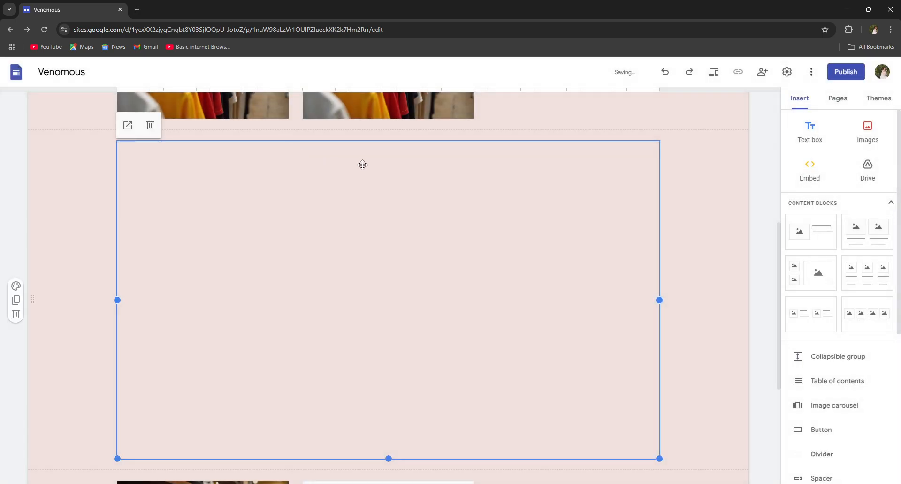
- Shrink the embedded page and move the clothing image from the section below directly above it, in the same section
{"action": "scroll", "coordinate": [394, 300], "scroll_direction": "up", "scroll_amount": 5}
{"action": "scroll", "coordinate": [396, 300], "scroll_direction": "down", "scroll_amount": 7}
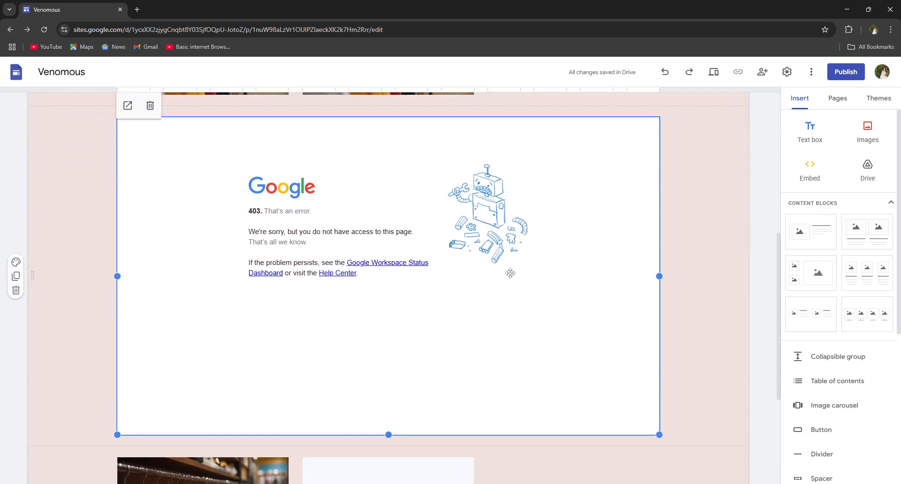
{"action": "left_click_drag", "start_coordinate": [658, 437], "coordinate": [329, 223]}
{"action": "left_click_drag", "start_coordinate": [249, 285], "coordinate": [184, 161]}
{"action": "right_click", "coordinate": [217, 330]}
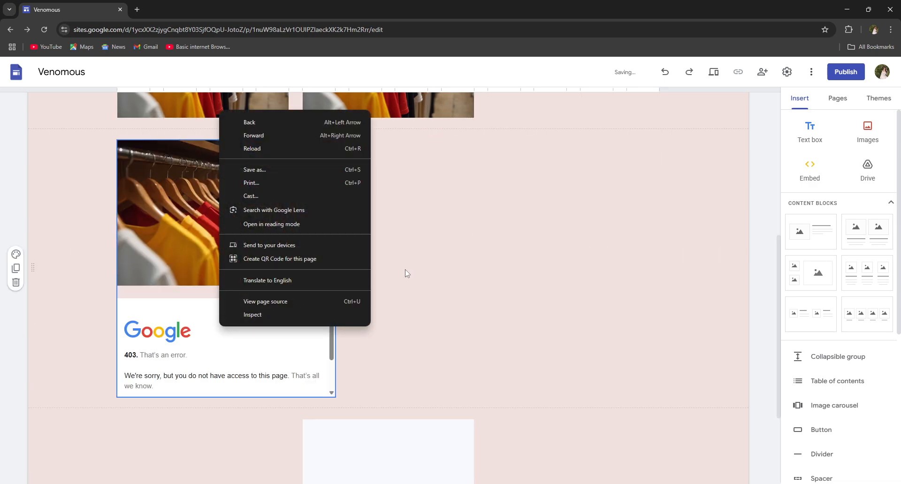
{"action": "left_click", "coordinate": [818, 154]}
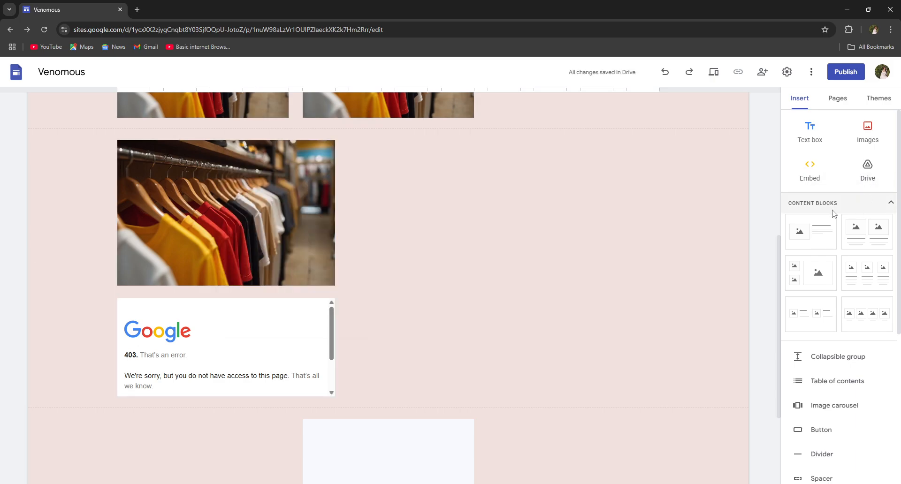
{"action": "scroll", "coordinate": [831, 218], "scroll_direction": "down", "scroll_amount": 1}
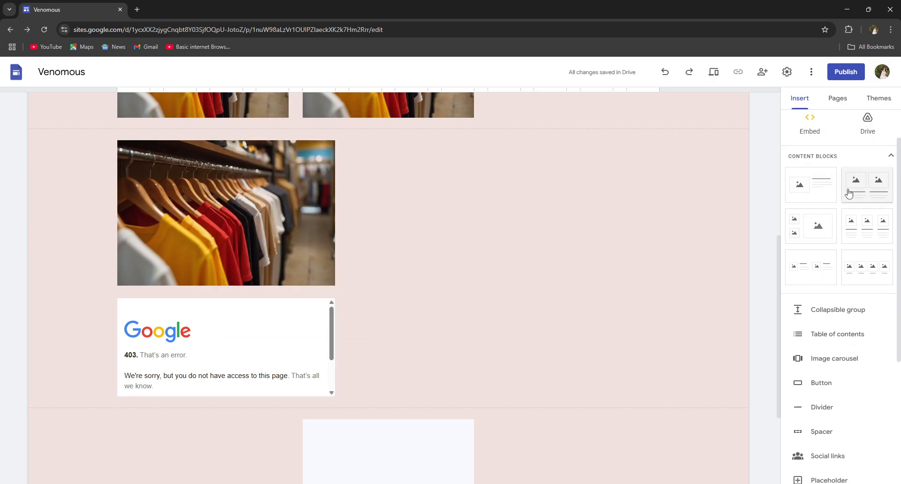
{"action": "scroll", "coordinate": [820, 235], "scroll_direction": "down", "scroll_amount": 2}
{"action": "scroll", "coordinate": [830, 282], "scroll_direction": "down", "scroll_amount": 2}
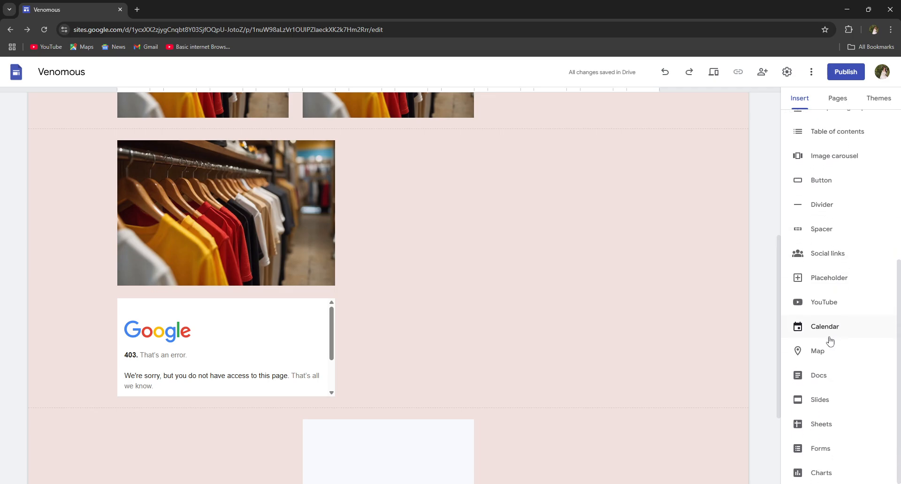
{"action": "left_click", "coordinate": [821, 308]}
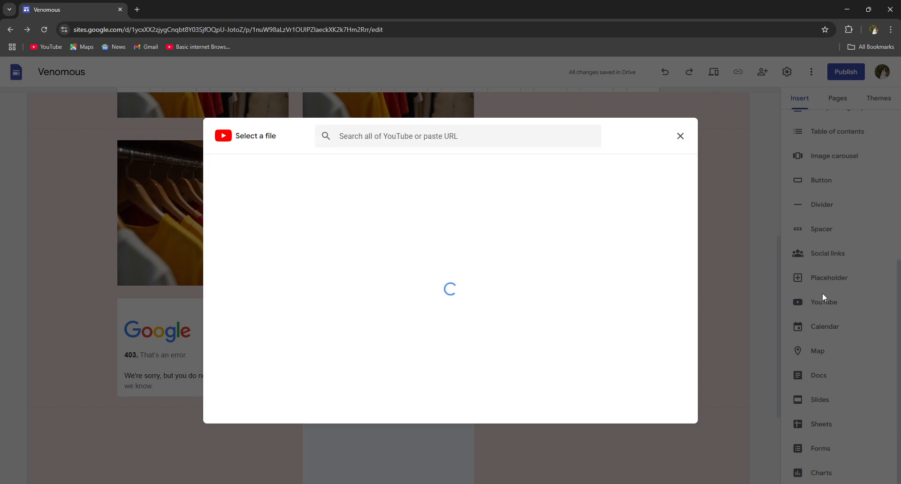
{"action": "left_click", "coordinate": [680, 137]}
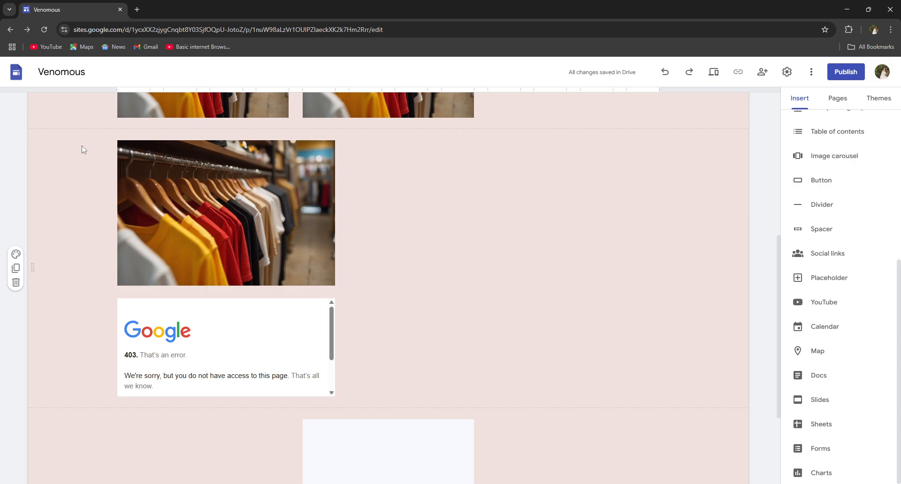
- Try the publishing option that asks public search engines not to display the site, clear it again and cancel publishing
{"action": "left_click", "coordinate": [852, 68]}
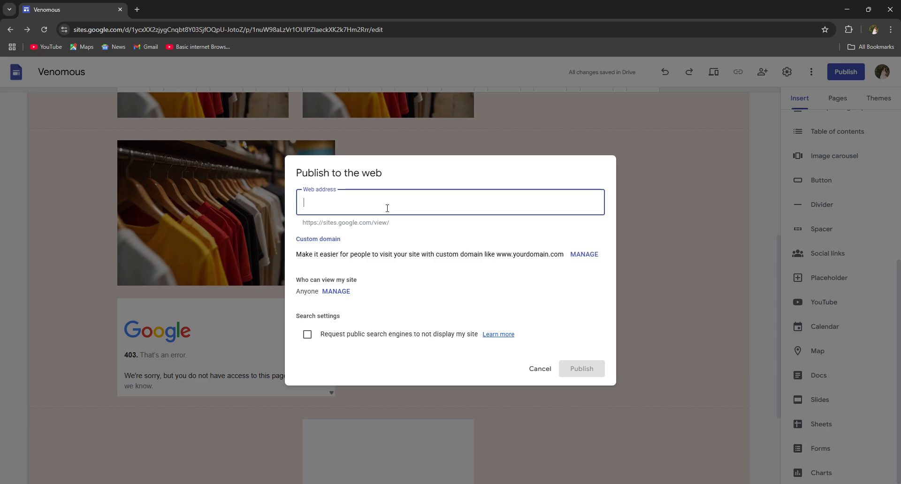
{"action": "left_click", "coordinate": [308, 335]}
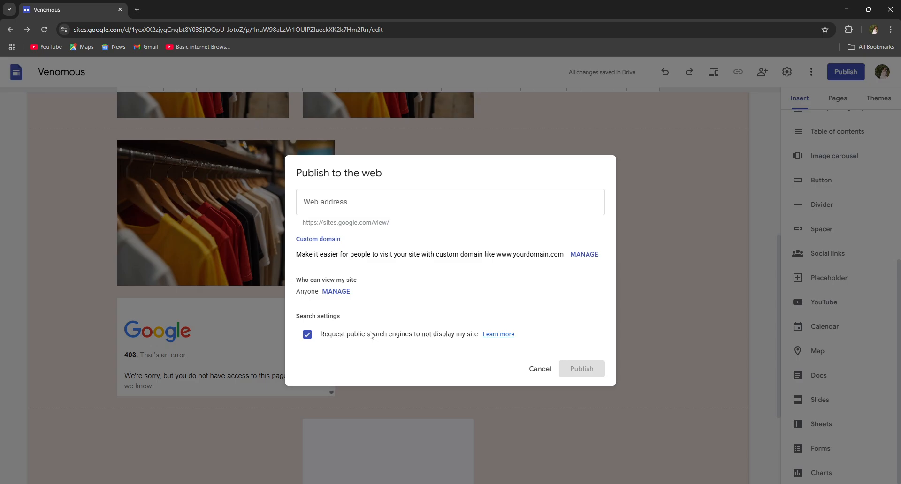
{"action": "left_click", "coordinate": [308, 335]}
{"action": "left_click", "coordinate": [540, 369]}
- Look through the site settings for the announcement banner, analytics and brand images
{"action": "left_click", "coordinate": [809, 72]}
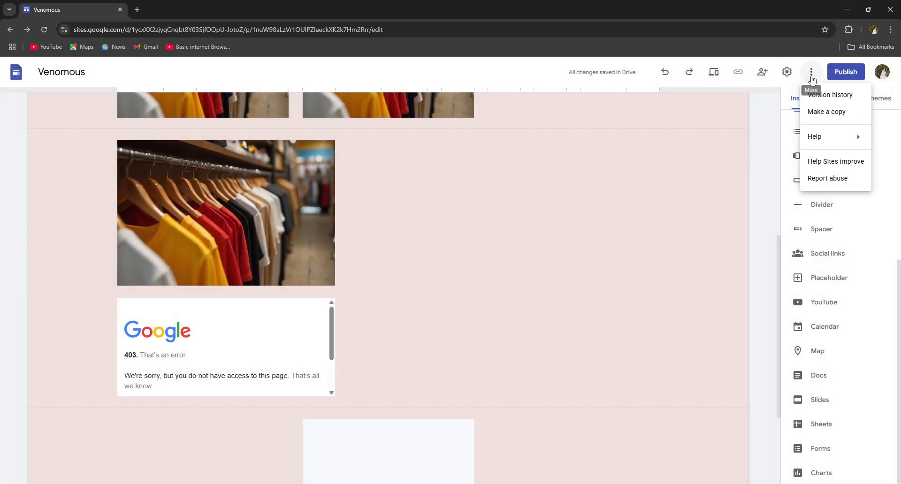
{"action": "left_click", "coordinate": [787, 72]}
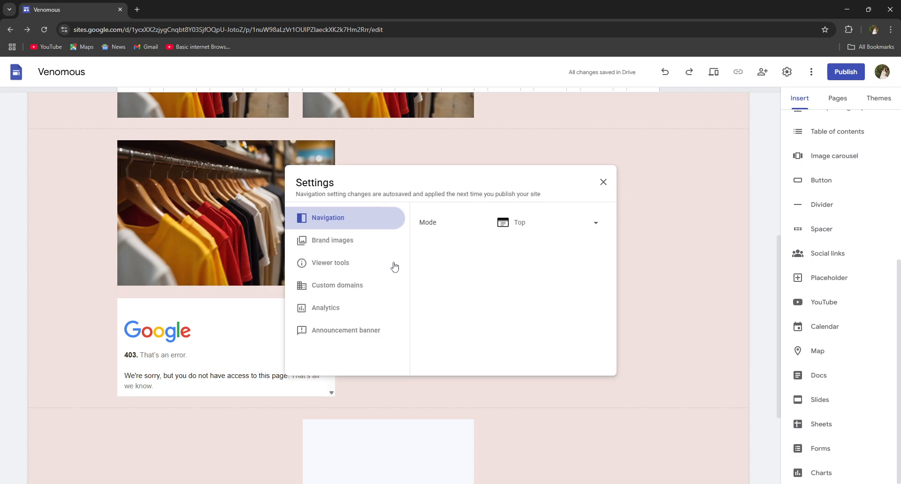
{"action": "left_click", "coordinate": [352, 330]}
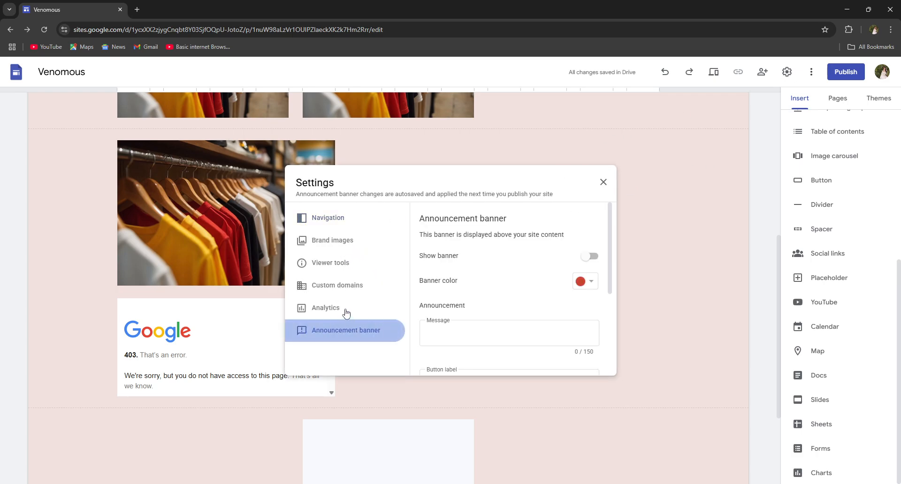
{"action": "left_click", "coordinate": [344, 309]}
{"action": "left_click", "coordinate": [356, 243]}
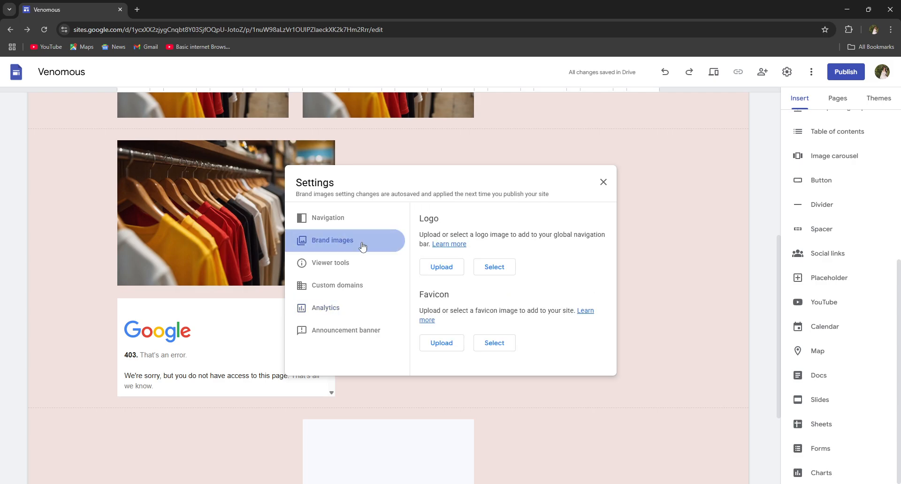
{"action": "left_click", "coordinate": [603, 182]}
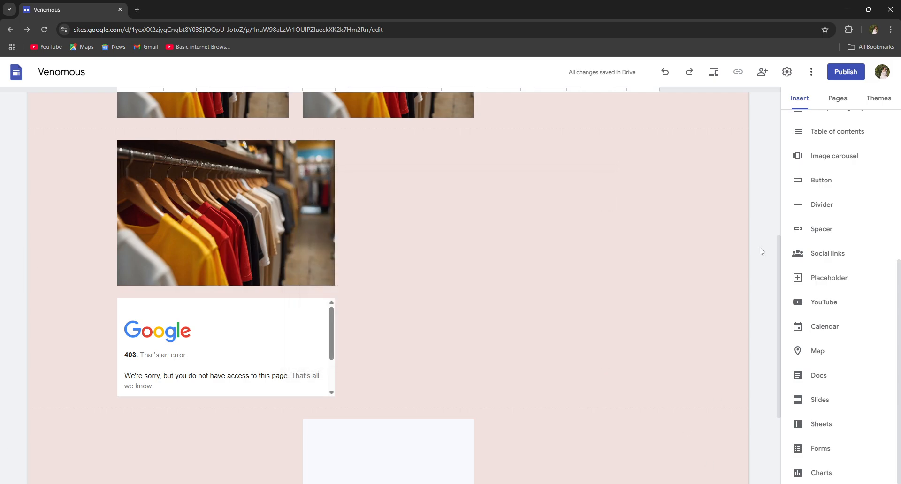
- Try Restricted access for the published site in the sharing settings, and set it back to Public
{"action": "left_click", "coordinate": [762, 72]}
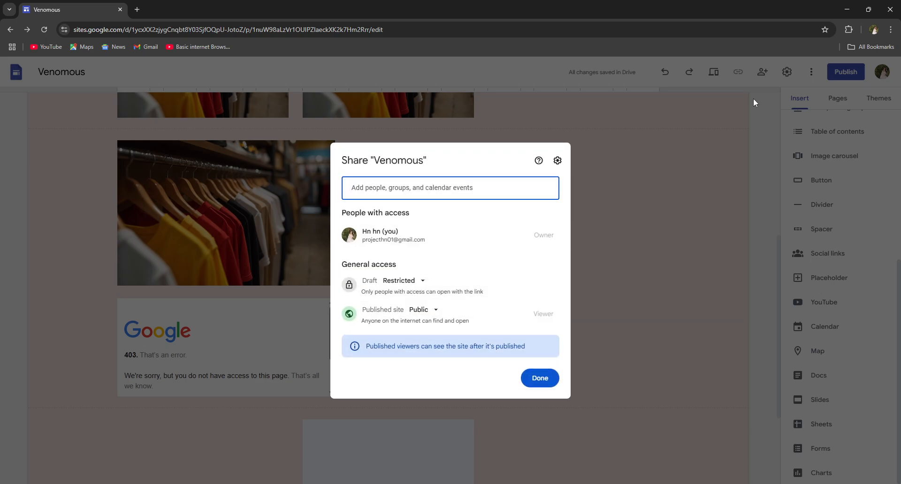
{"action": "left_click", "coordinate": [411, 310]}
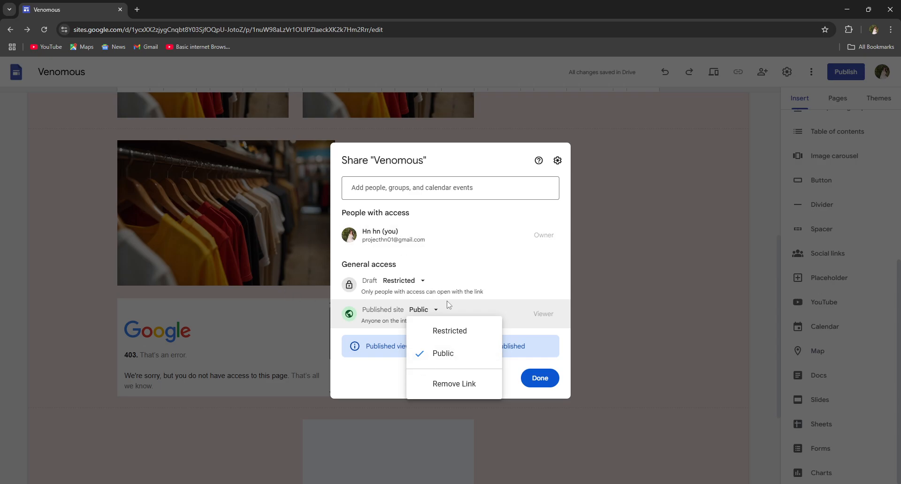
{"action": "left_click", "coordinate": [451, 346]}
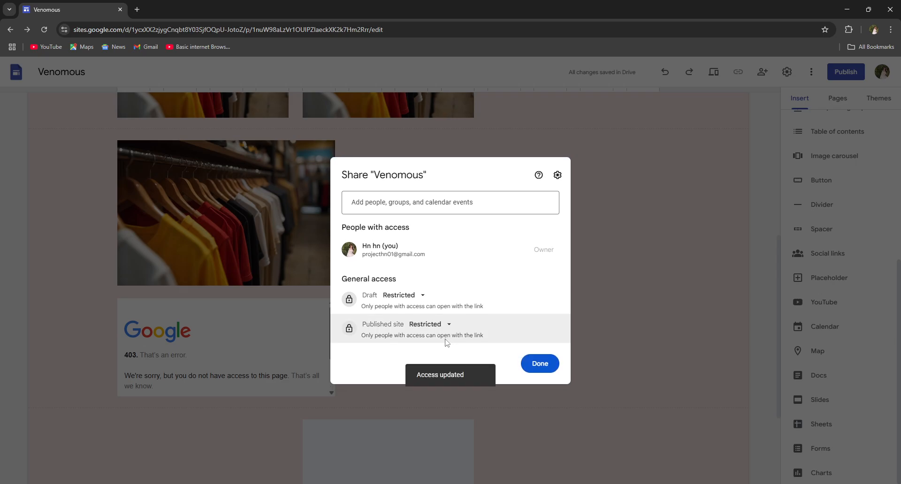
{"action": "left_click", "coordinate": [427, 325]}
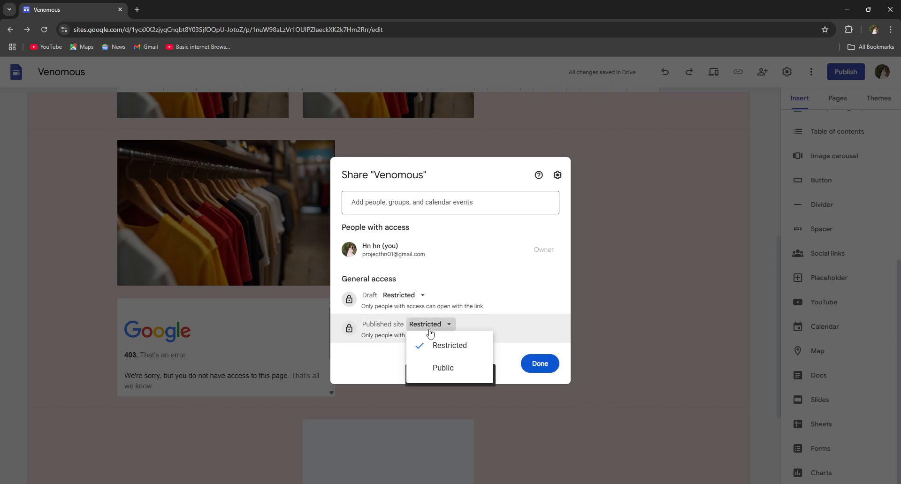
{"action": "left_click", "coordinate": [454, 374]}
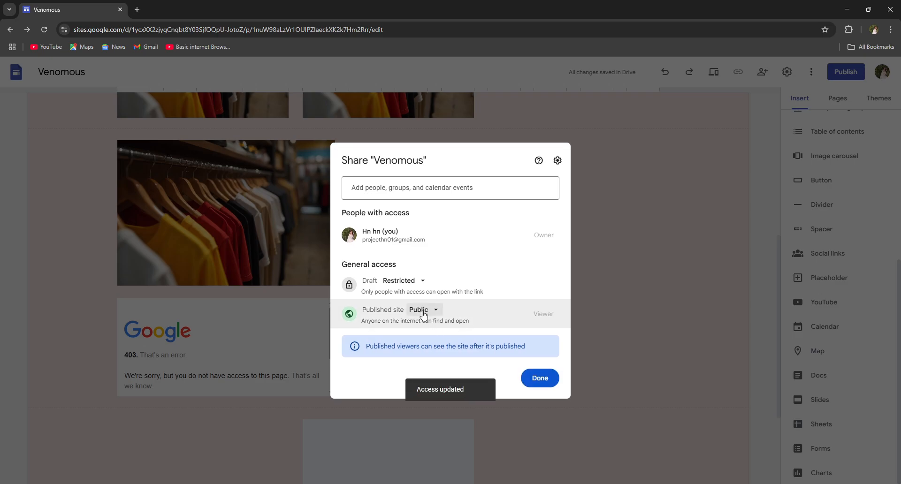
{"action": "left_click", "coordinate": [423, 310]}
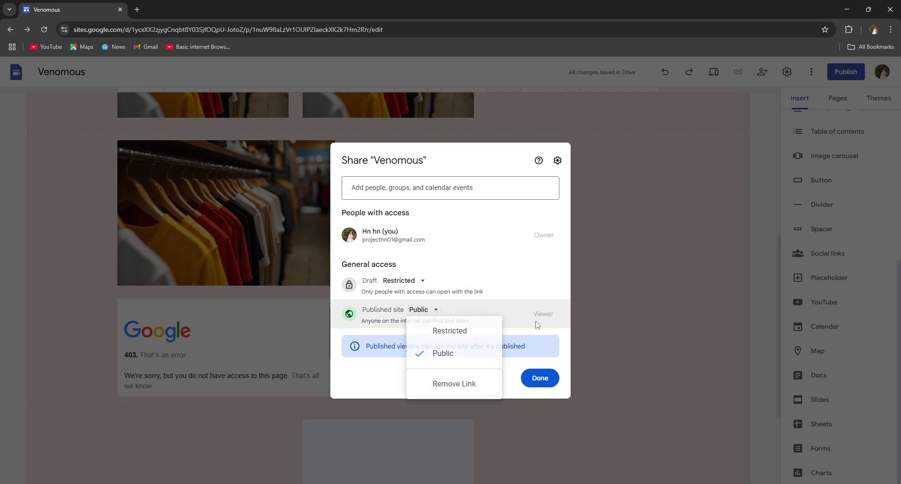
{"action": "left_click", "coordinate": [531, 335]}
{"action": "left_click", "coordinate": [538, 378]}
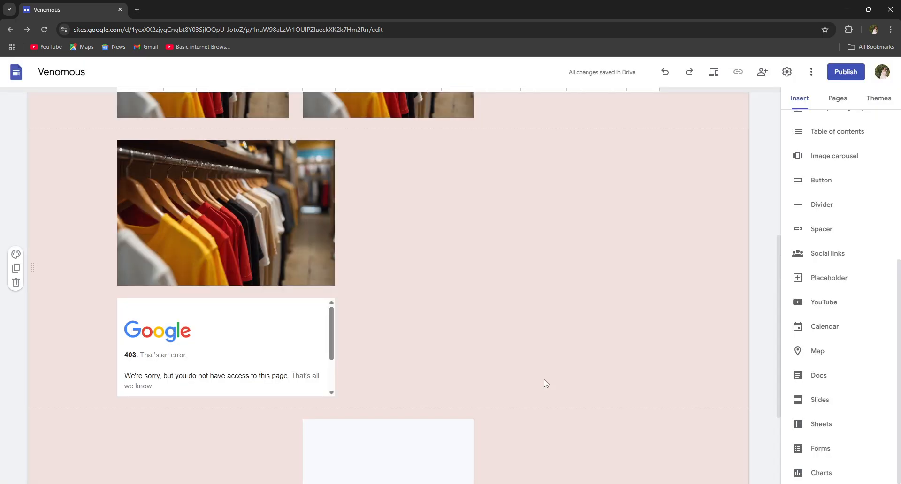